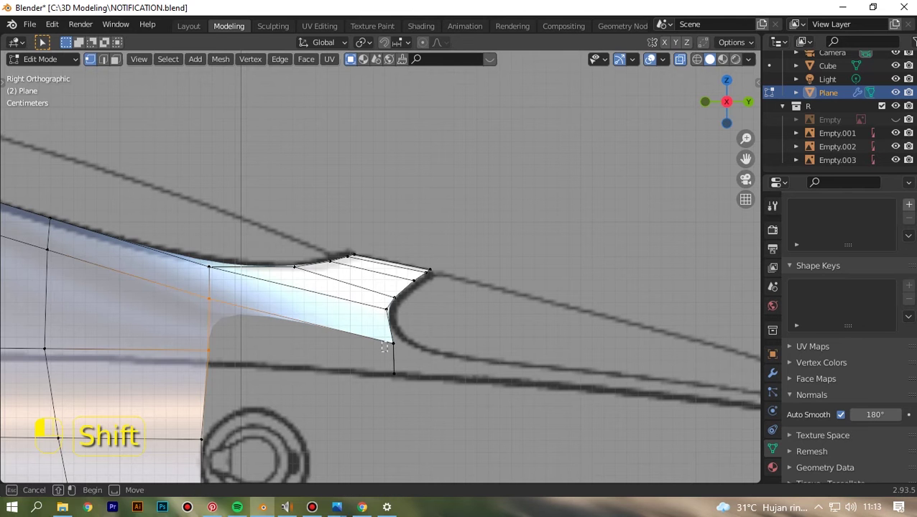
Step: Fill a face between the rear pillar's lower edge and the two lower tail vertices of the body panel
left_click(393, 373, "shift")
key("f")
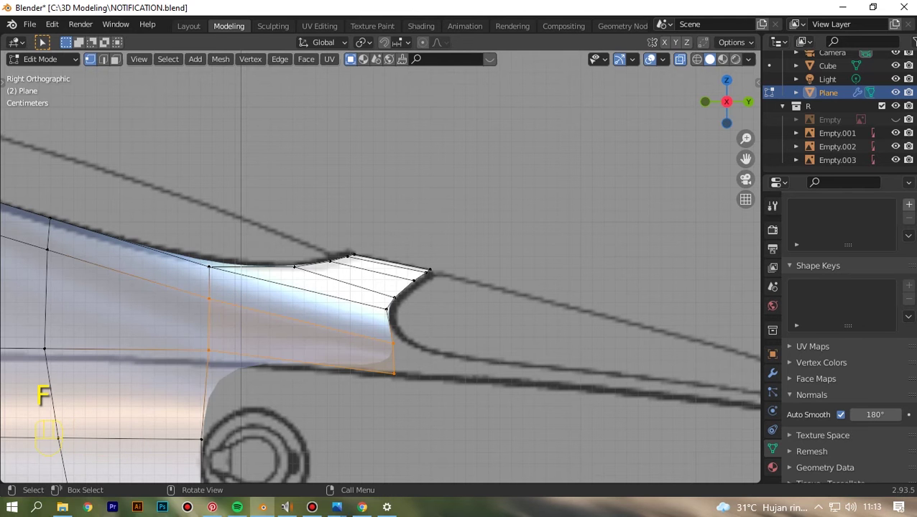
scroll(380, 273, "down", 5)
scroll(380, 273, "up", 3)
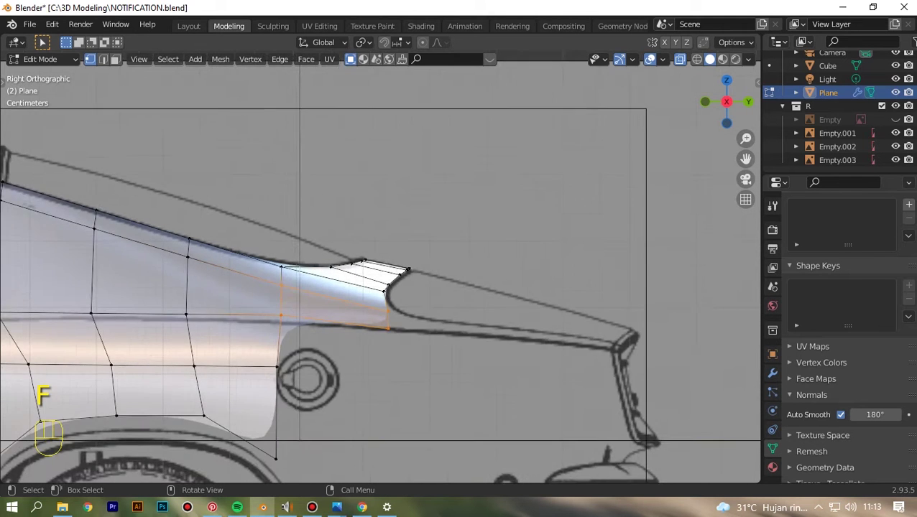
scroll(380, 273, "down", 4)
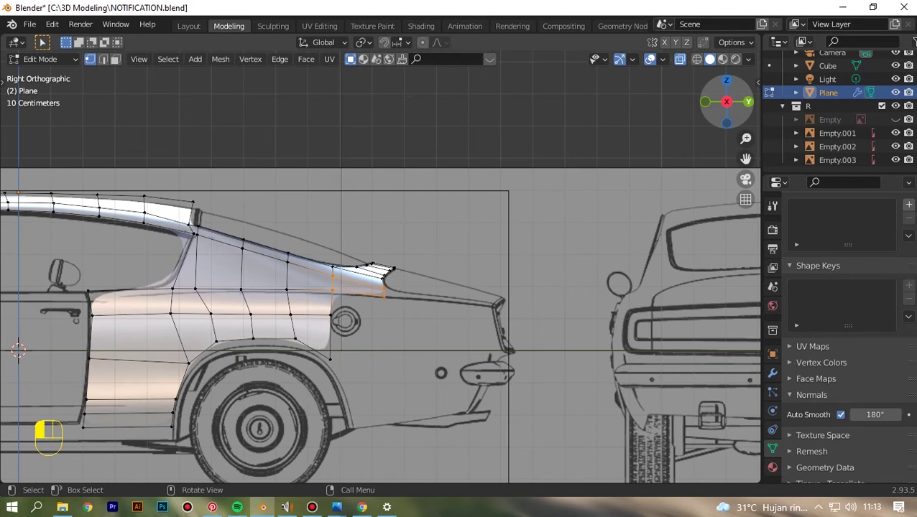
Step: In the back view, move the new face's lower outer vertex about 0.06 m outward to the blueprint's body outline, and leave mesh editing
key("ctrl+KP_1")
scroll(380, 273, "up", 4)
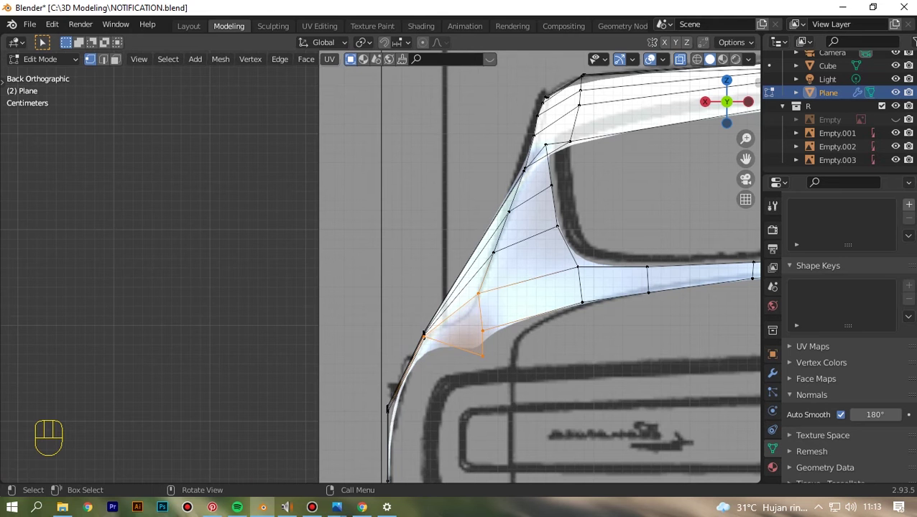
left_click(483, 357)
scroll(483, 356, "up", 1)
key("g")
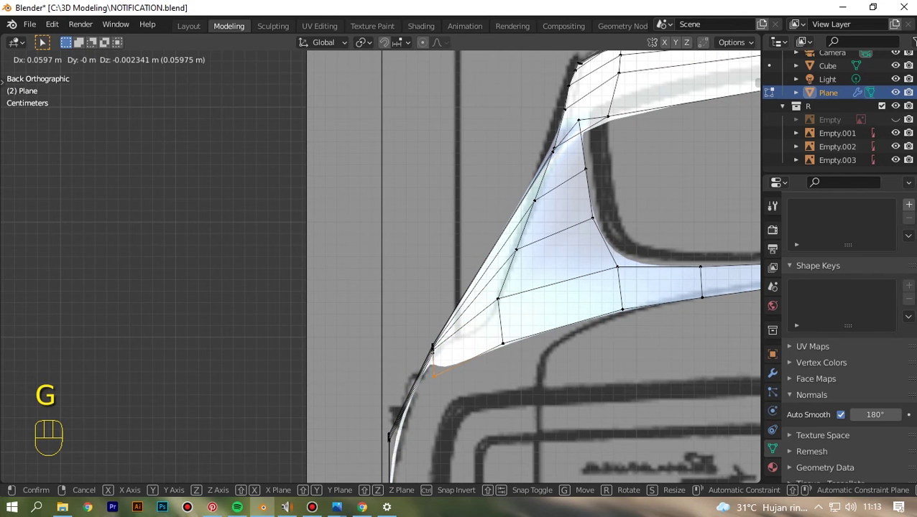
left_click(433, 367)
scroll(380, 266, "down", 5)
key("Tab")
scroll(380, 266, "down", 2)
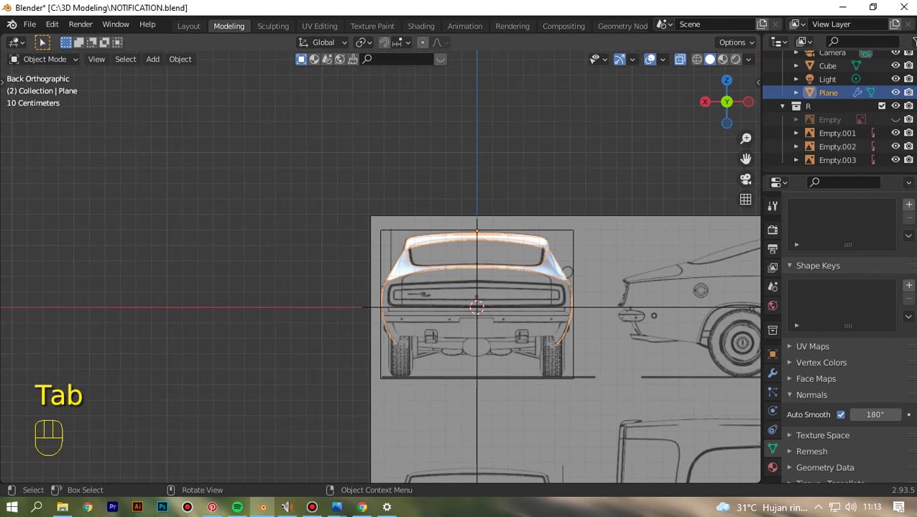
Step: Check the smoothed body from the side without X-ray and save the file
mouse_move(726, 102)
left_mouse_down()
mouse_move(707, 109)
mouse_move(736, 102)
left_mouse_up()
key("KP_1")
scroll(216, 287, "up", 4)
left_click(746, 101)
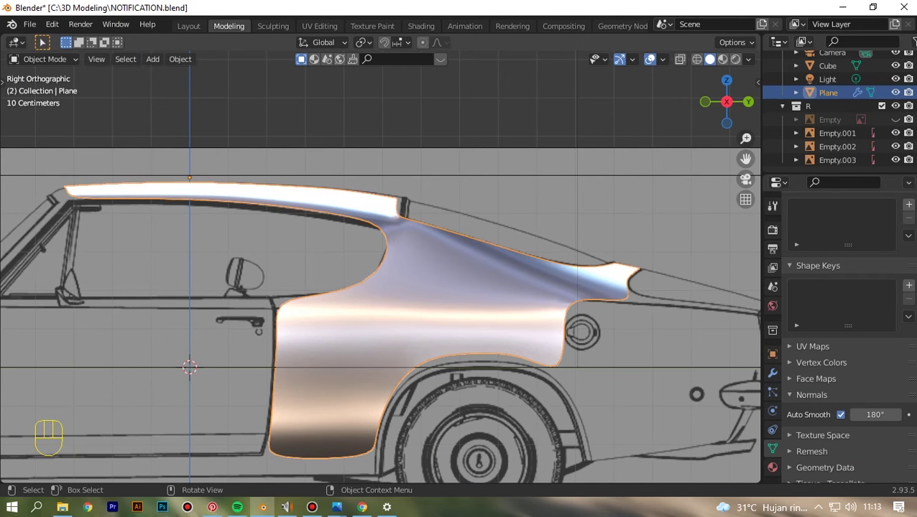
key("ctrl+s")
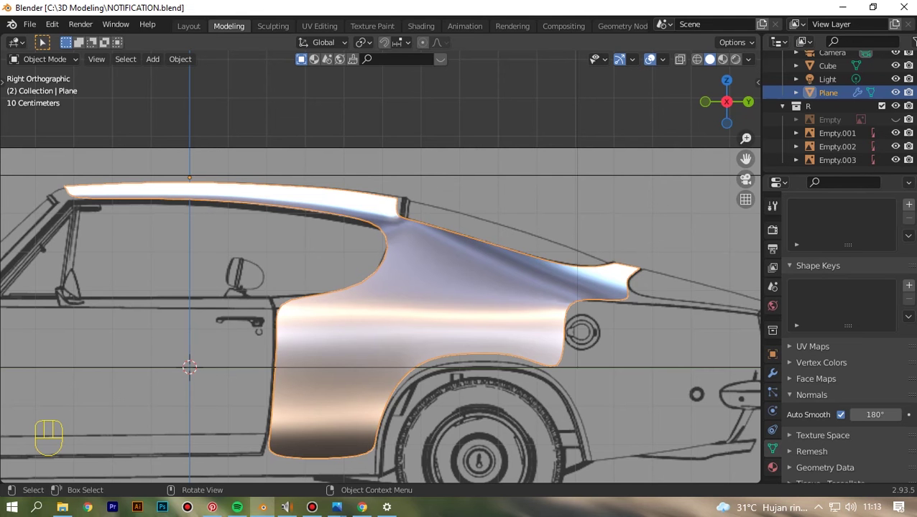
Step: With X-ray on, move the roof's rear side-edge vertices about 0.011 m in Y and 0.004 m in Z toward the rear pillar
scroll(374, 273, "up", 1)
key("Tab")
scroll(380, 273, "up", 3)
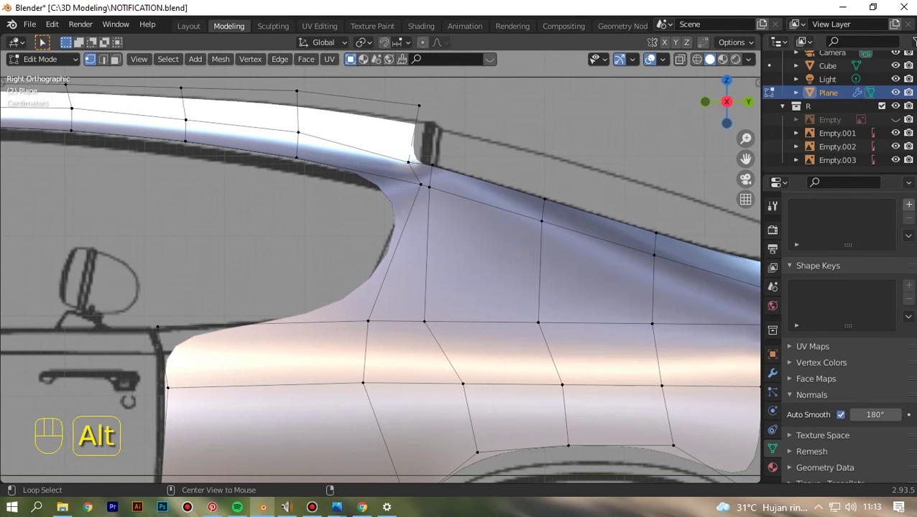
key("alt+z")
left_click(388, 84)
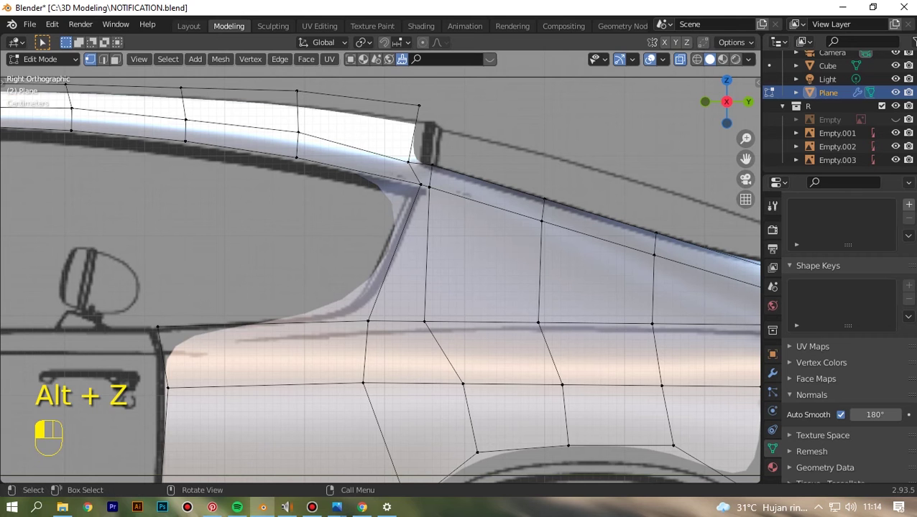
left_click(414, 135)
scroll(9, 72, "up", 1)
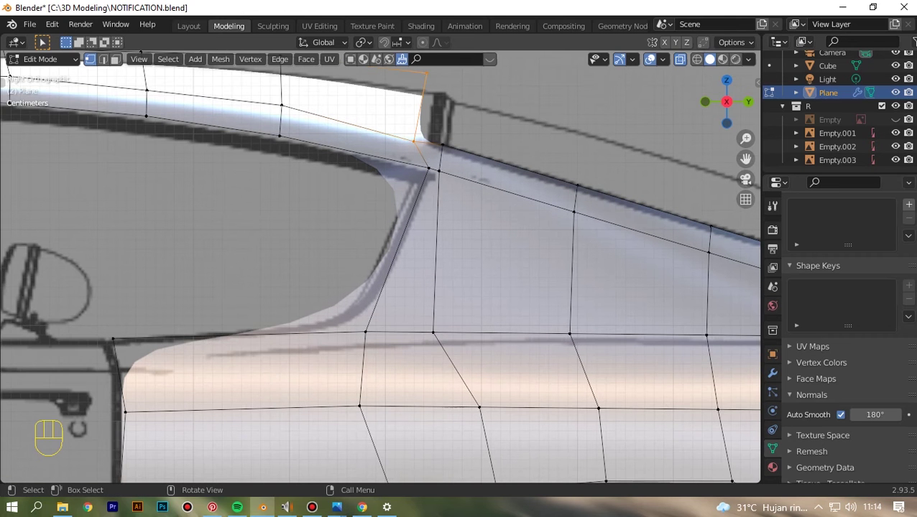
scroll(8, 72, "up", 2, "shift")
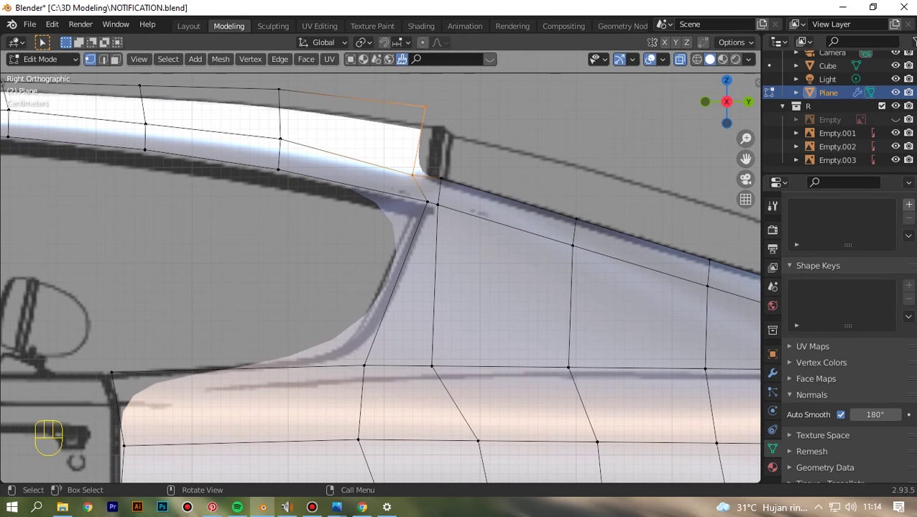
key("g")
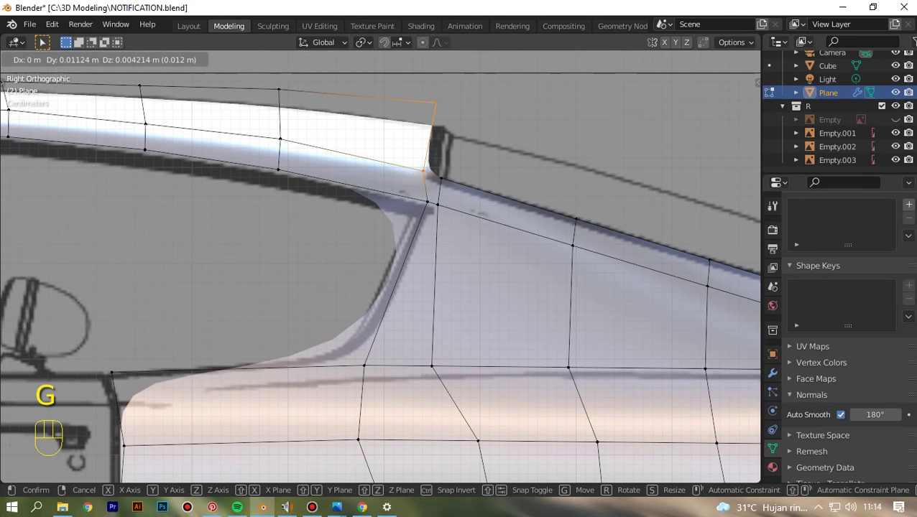
left_click(435, 137)
Step: With X-ray off, move the vertex at the roof's rear side corner about 0.015 m inward toward the rear window opening
left_click(679, 60)
left_click_drag(722, 104, 632, 130)
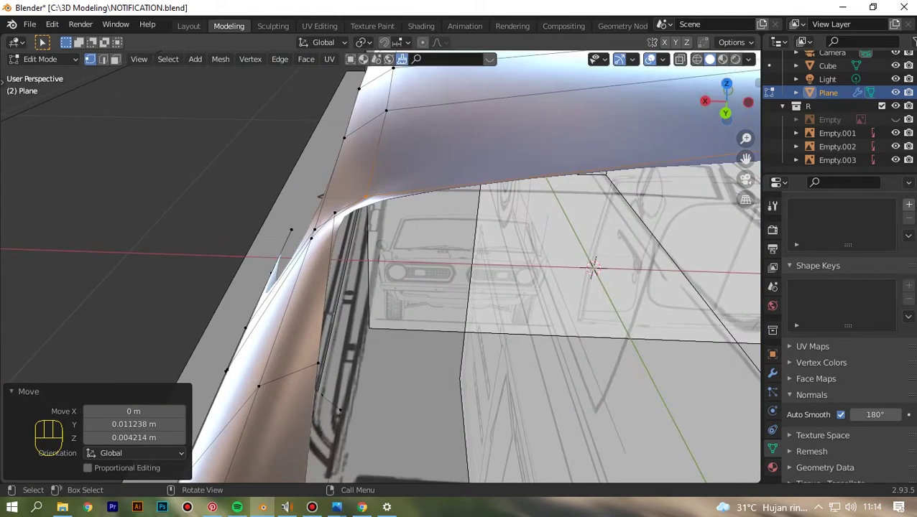
scroll(333, 209, "up", 1)
left_click(326, 203)
scroll(325, 203, "up", 10)
scroll(325, 203, "down", 15)
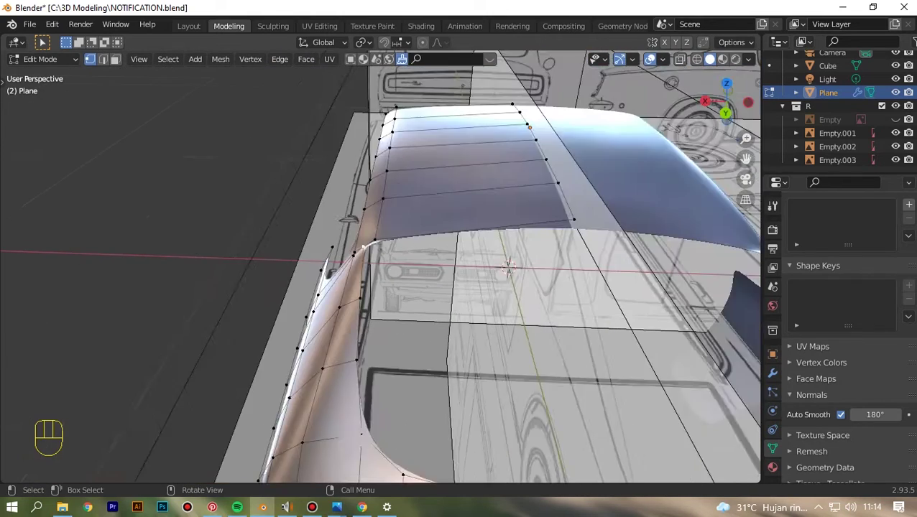
scroll(466, 266, "up", 2)
middle_click_drag(467, 287, 431, 237)
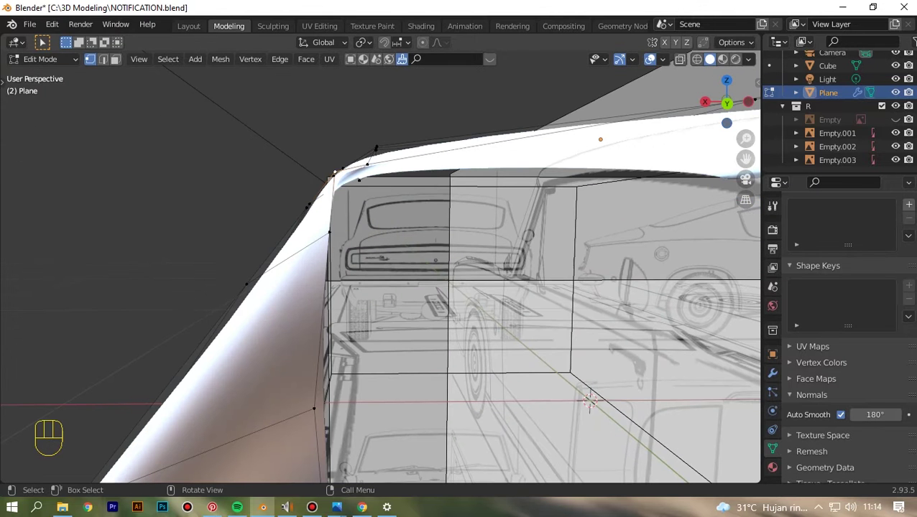
key("g")
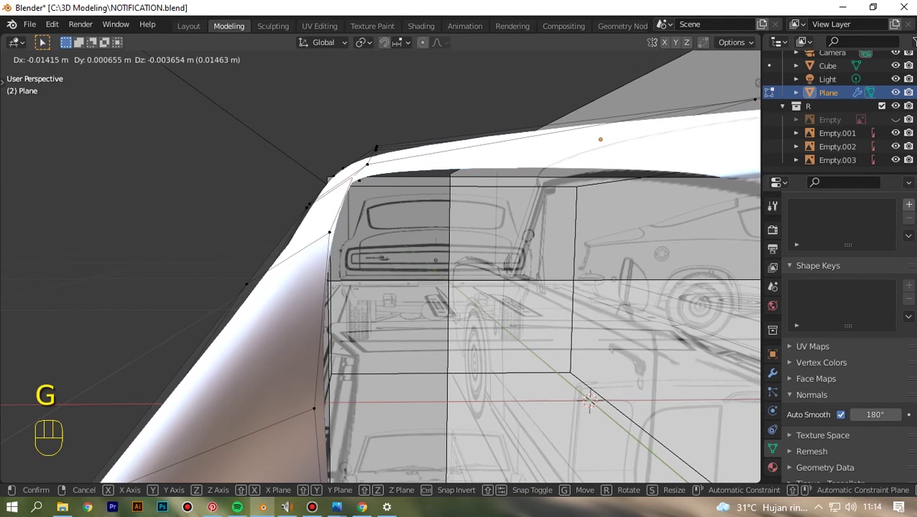
left_click(352, 187)
Step: Examine the smoothed body in Object Mode from a perspective view and along the right-side blueprint
key("Tab")
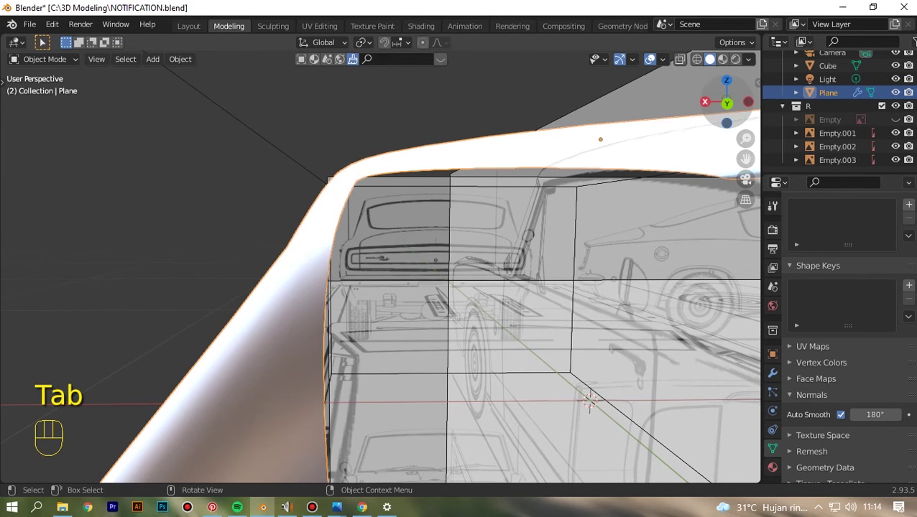
left_click_drag(727, 102, 744, 144)
key("KP_1")
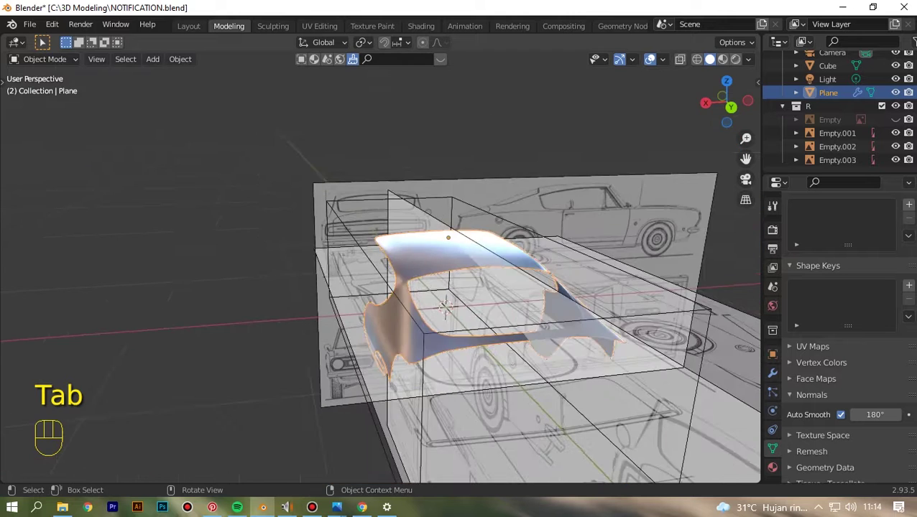
scroll(380, 267, "up", 7)
key("KP_3")
scroll(381, 267, "up", 4)
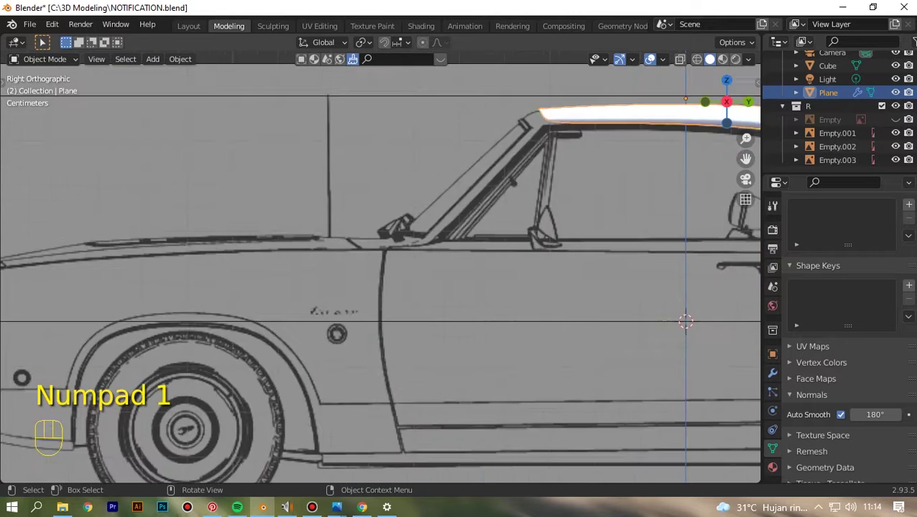
scroll(380, 267, "down", 6)
left_click_drag(746, 158, 512, 117)
scroll(430, 273, "up", 6)
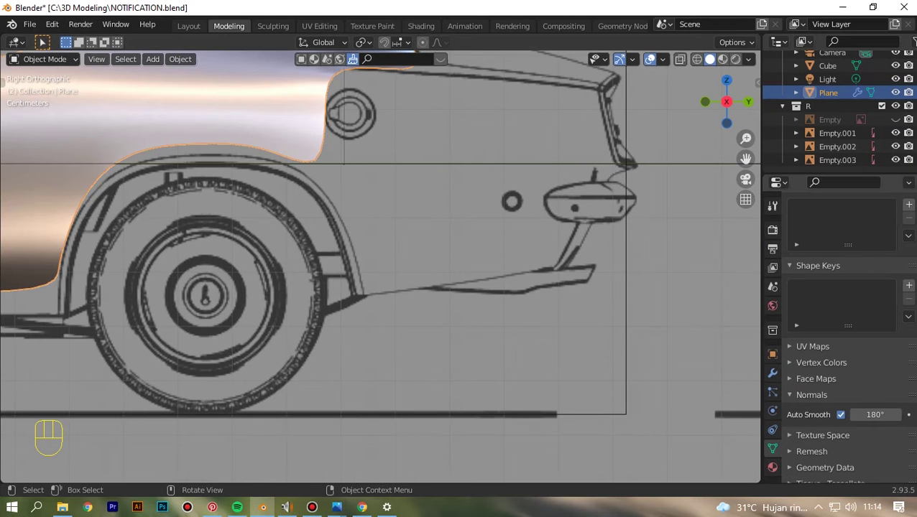
left_click_drag(746, 158, 788, 280)
Step: Extrude the panel's lowest tail vertex about 0.072 m down and fill the face back to the quarter panel above the fuel cap
key("Tab")
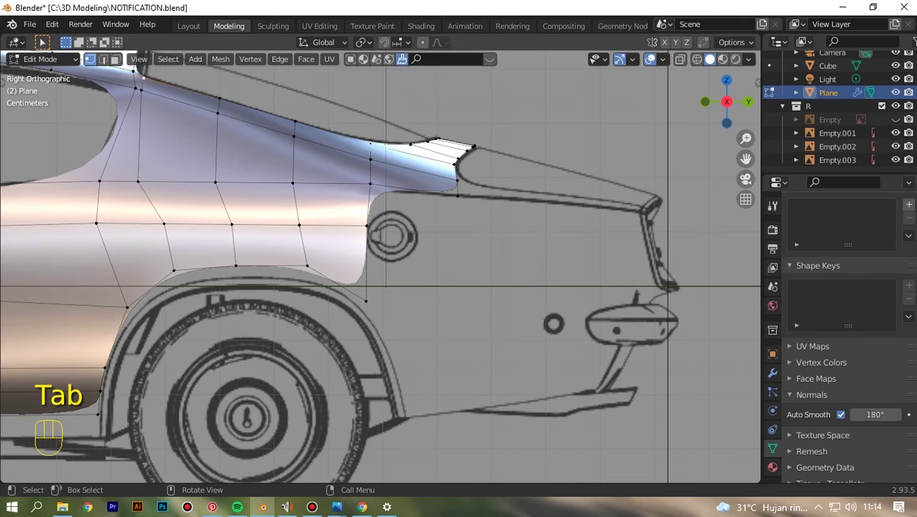
scroll(380, 266, "up", 1)
key("e")
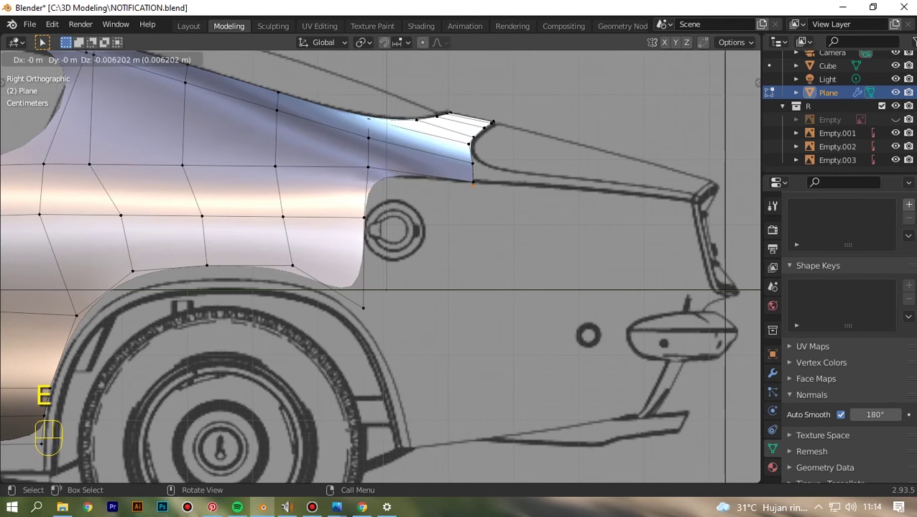
left_click(470, 228)
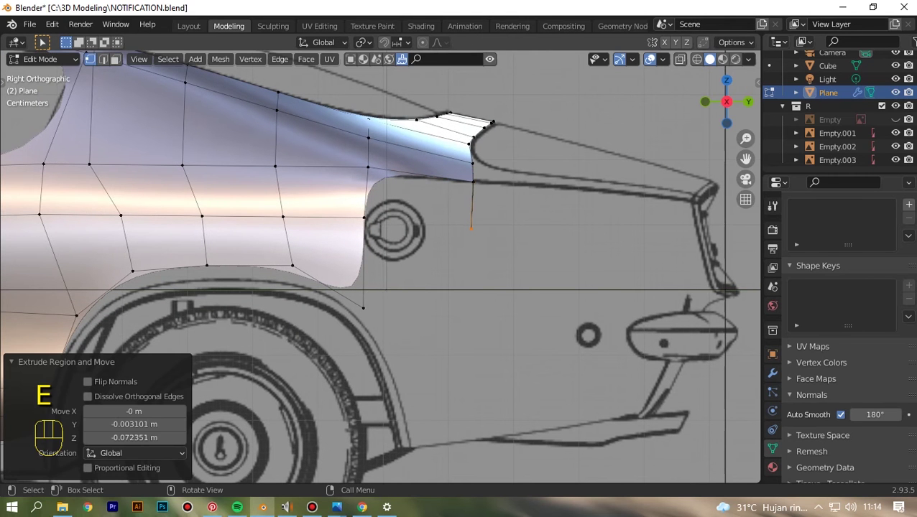
left_click_drag(352, 154, 380, 231)
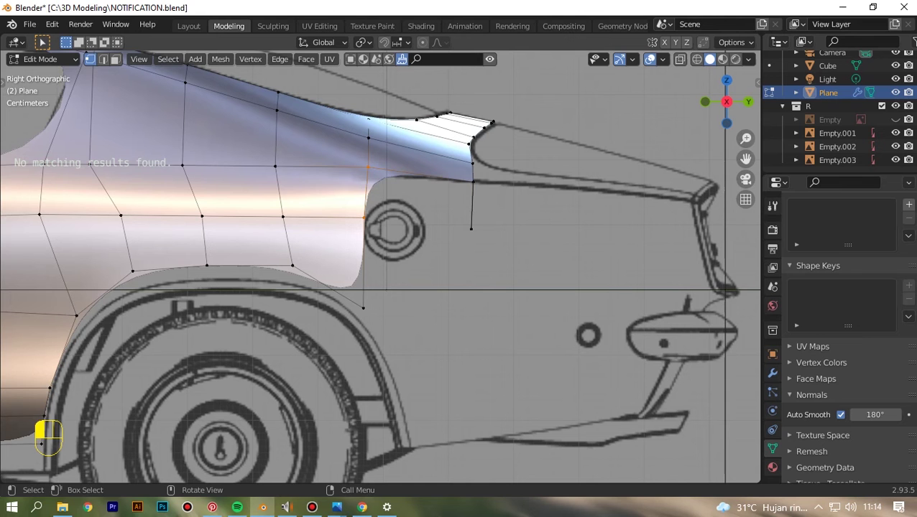
left_click_drag(457, 170, 487, 242, "shift")
key("f")
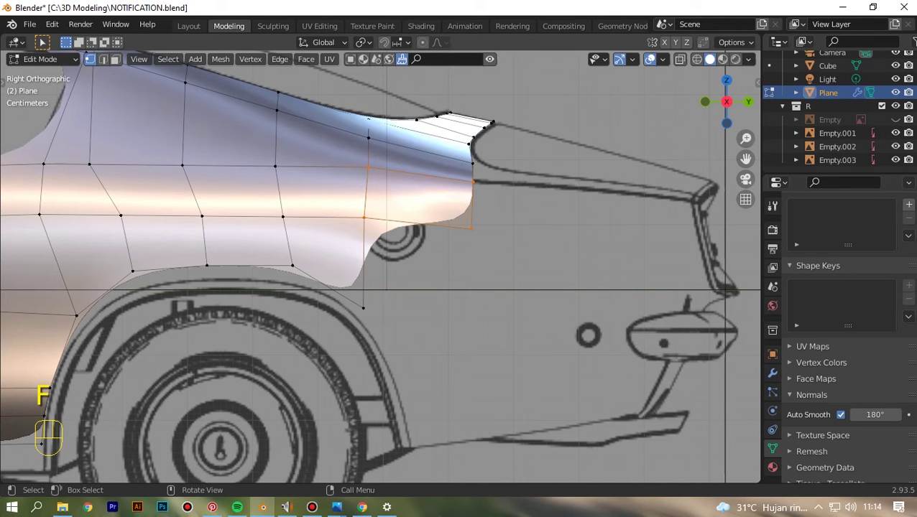
Step: Extrude the new lower corner vertex about 0.126 m down and fill the face beside the rear wheel arch
left_click_drag(451, 219, 507, 280)
key("e")
left_click(466, 309)
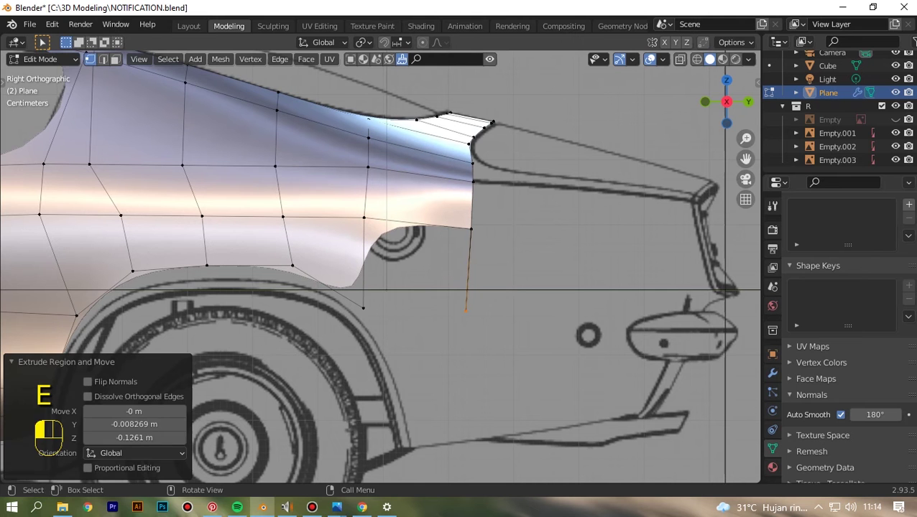
left_click_drag(351, 336, 476, 212)
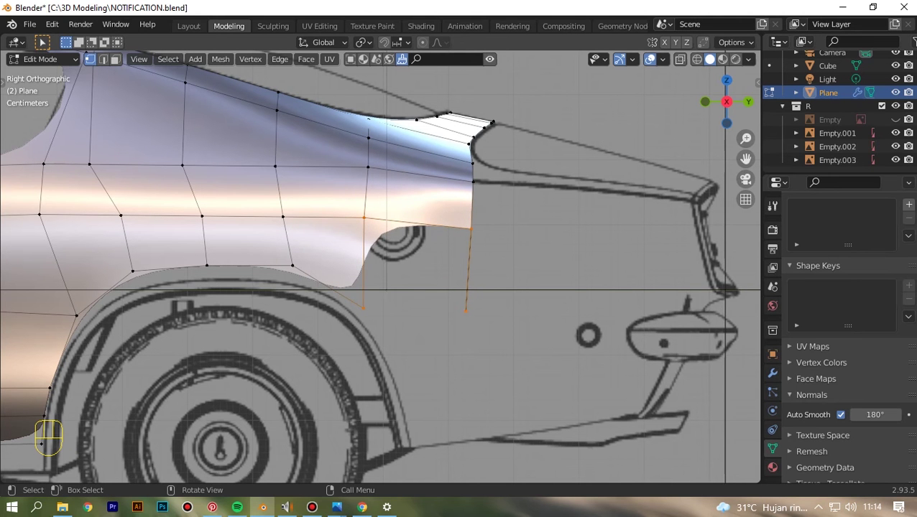
key("f")
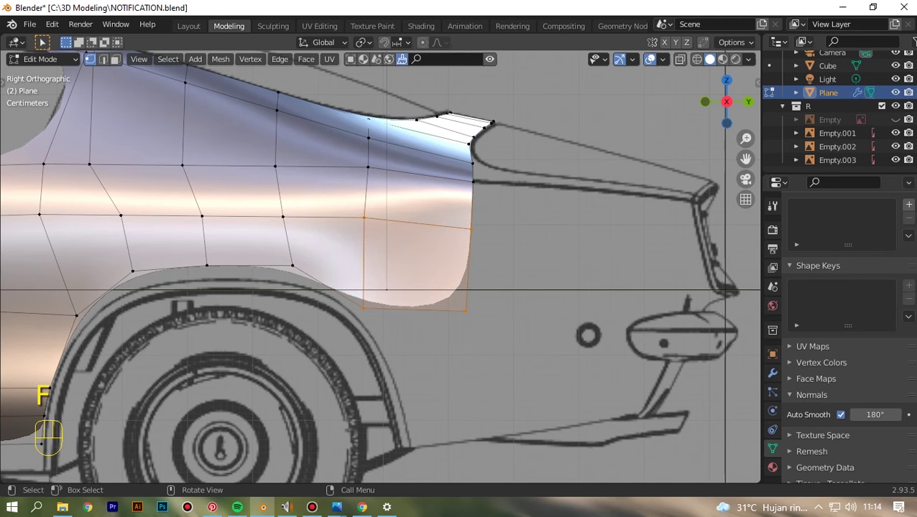
Step: Move the quarter panel's lower edge vertices down onto the blueprint's rear wheel arch line
scroll(380, 266, "down", 1)
left_click_drag(105, 289, 145, 324)
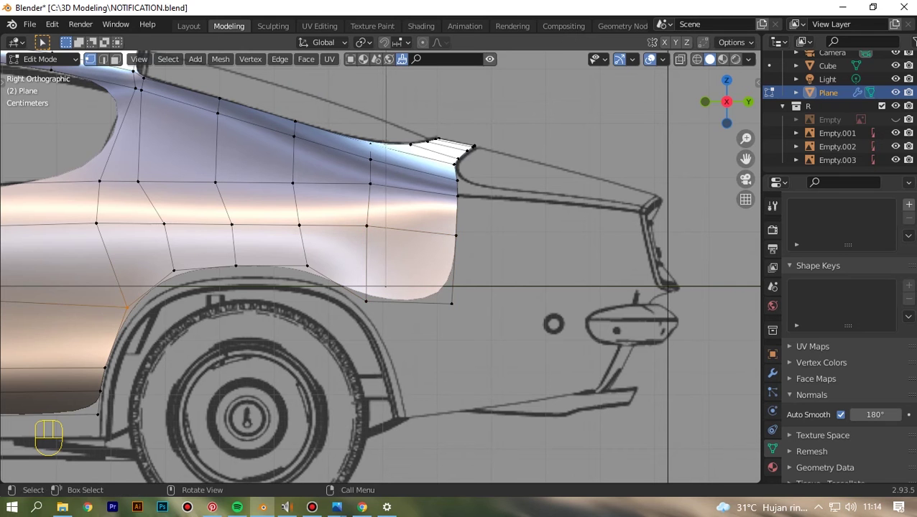
key("g")
left_click(144, 325)
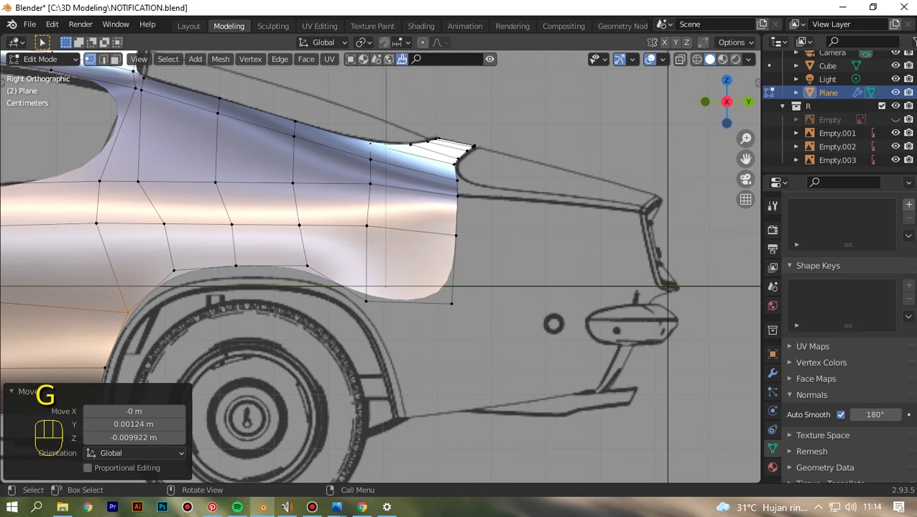
left_click_drag(161, 262, 314, 313)
key("g")
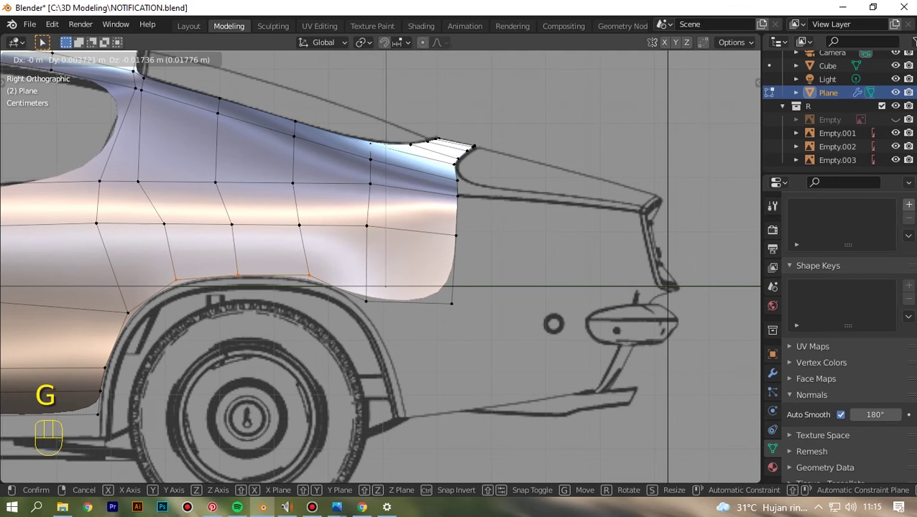
left_click(316, 321)
left_click_drag(347, 285, 382, 317)
key("g")
left_click(383, 321)
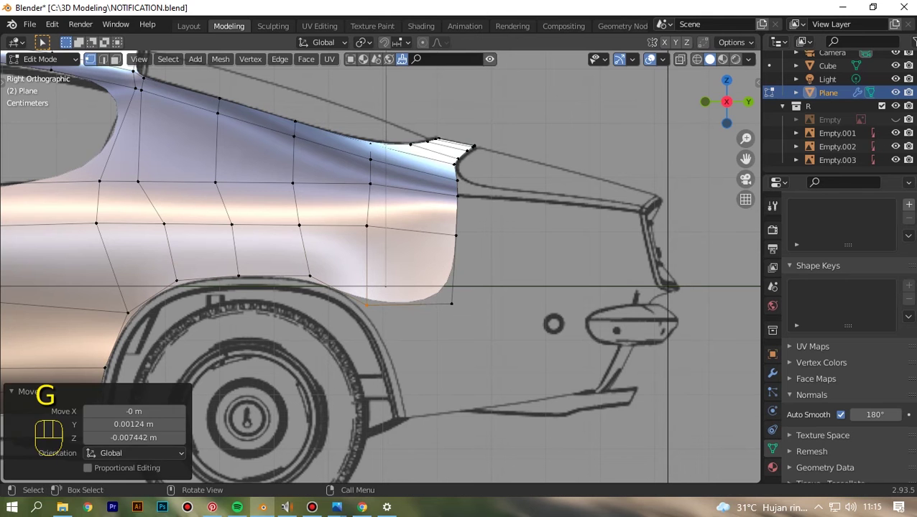
Step: Try to extrude the quarter panel's bottom edge three times down behind the rear wheel arch to the blueprint's lower body line
left_click_drag(437, 287, 466, 319)
left_click_drag(352, 337, 467, 291)
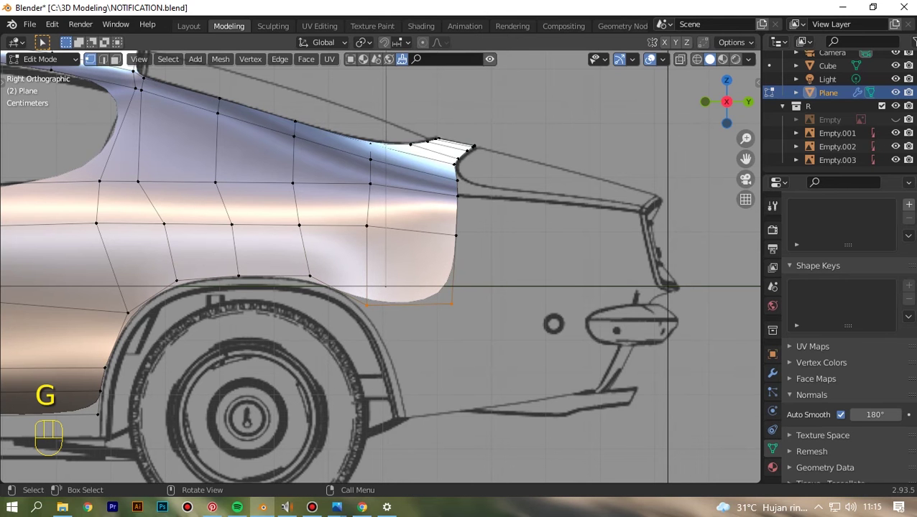
key("e")
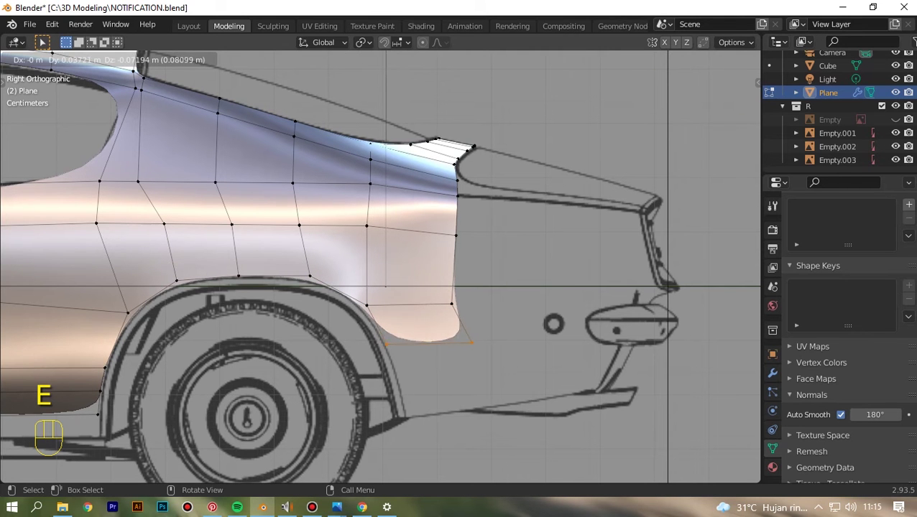
left_click(486, 329)
key("e")
left_click(501, 374)
key("e")
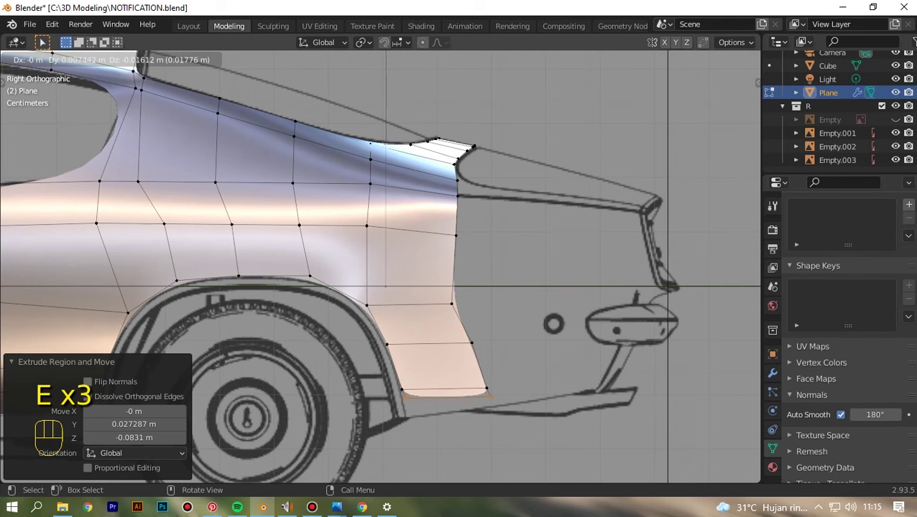
left_click(487, 412)
Step: Examine the smoothed rear panel in Object Mode against the front, side and back blueprint views
key("Tab")
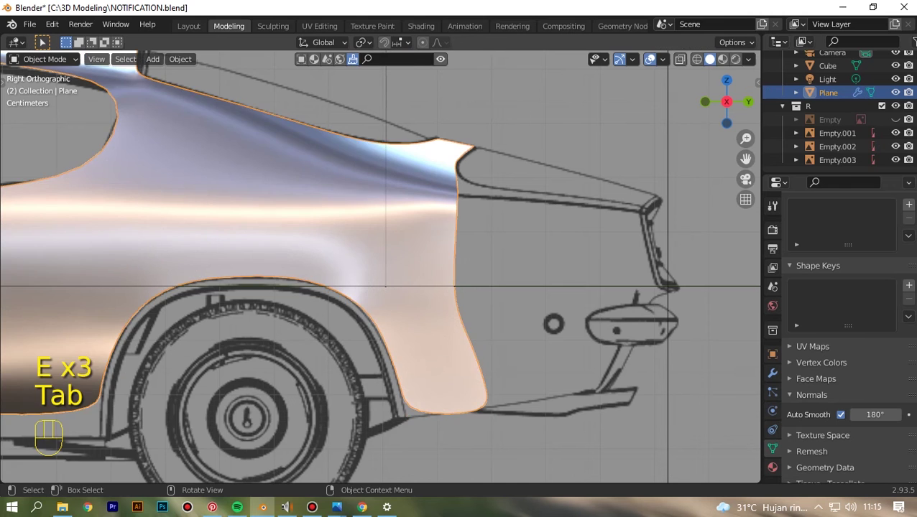
middle_click_drag(385, 286, 284, 273)
key("KP_1")
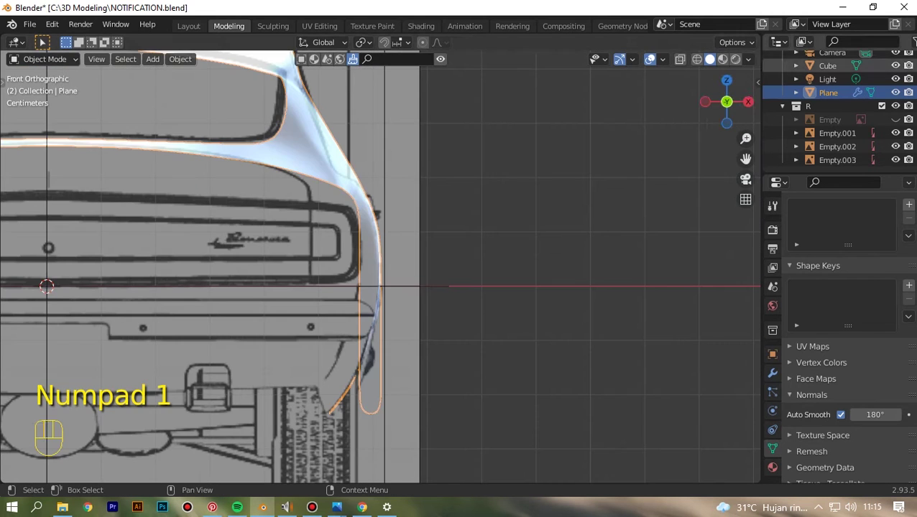
key("KP_3")
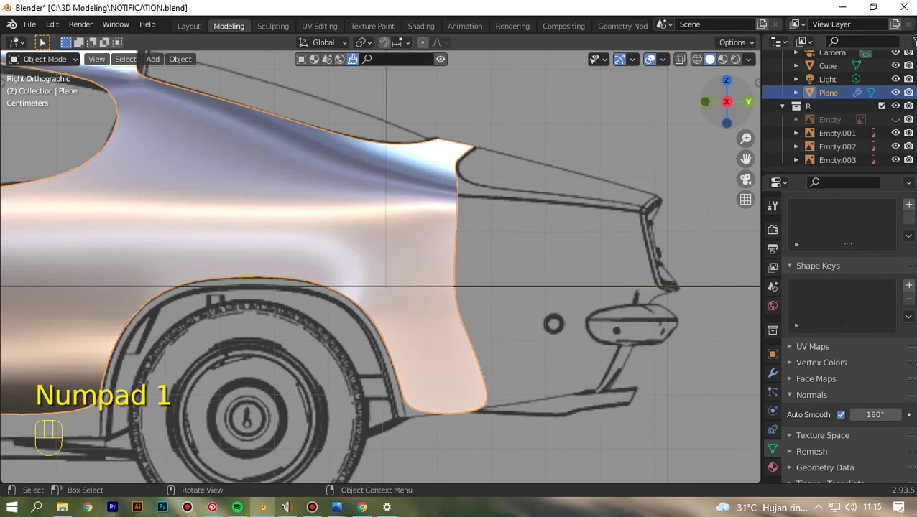
key("ctrl+KP_1")
scroll(380, 266, "up", 2)
middle_click_drag(380, 266, 375, 193, "shift")
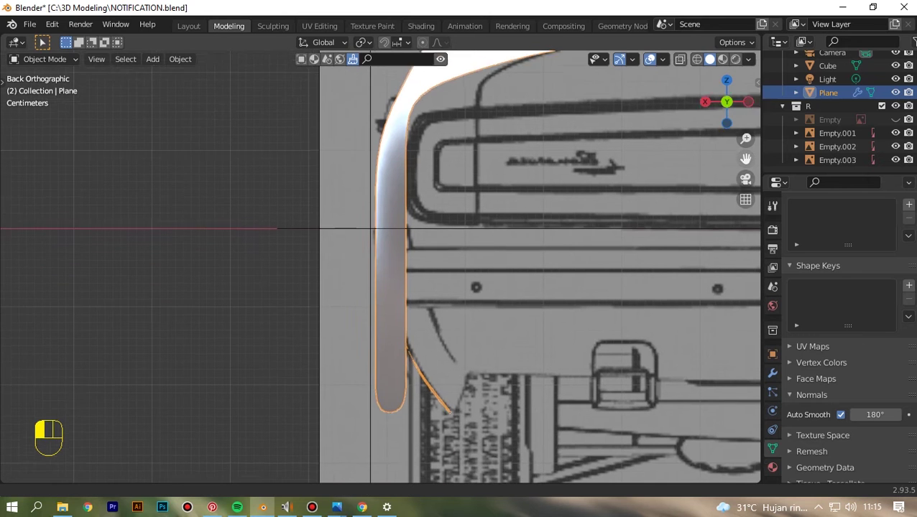
Step: Try moving the panel's bottom edge about 0.059 m inward along X and 0.004 m down, using the back view with X-ray
key("Tab")
key("alt+z")
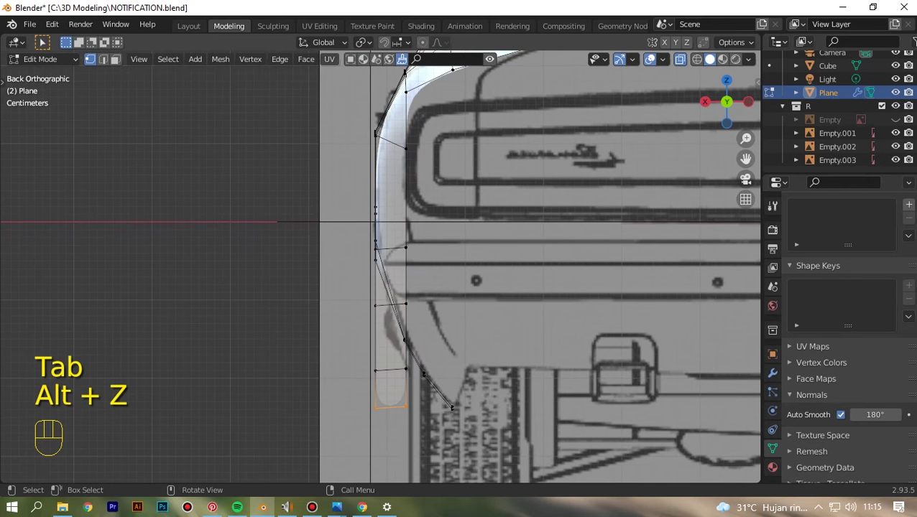
mouse_move(380, 294)
middle_mouse_down()
mouse_move(359, 288)
mouse_move(383, 298)
middle_mouse_up()
key("KP_1")
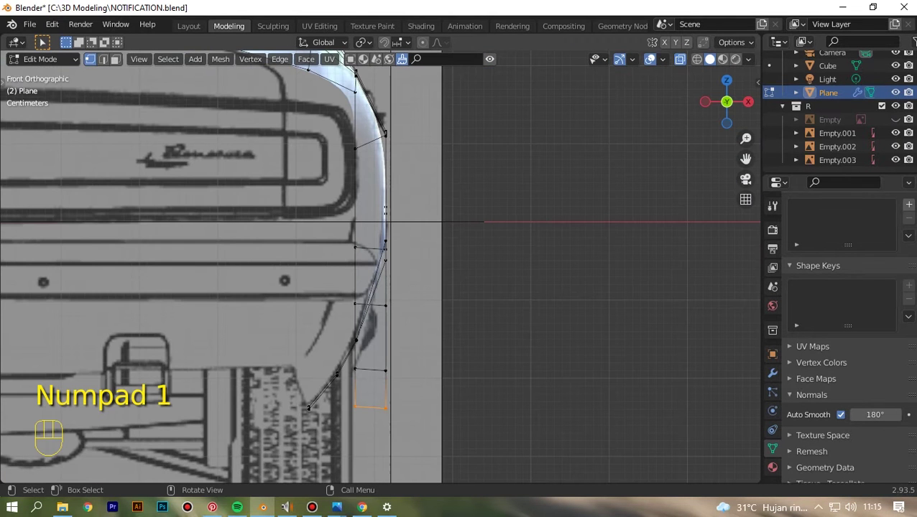
scroll(380, 273, "up", 1)
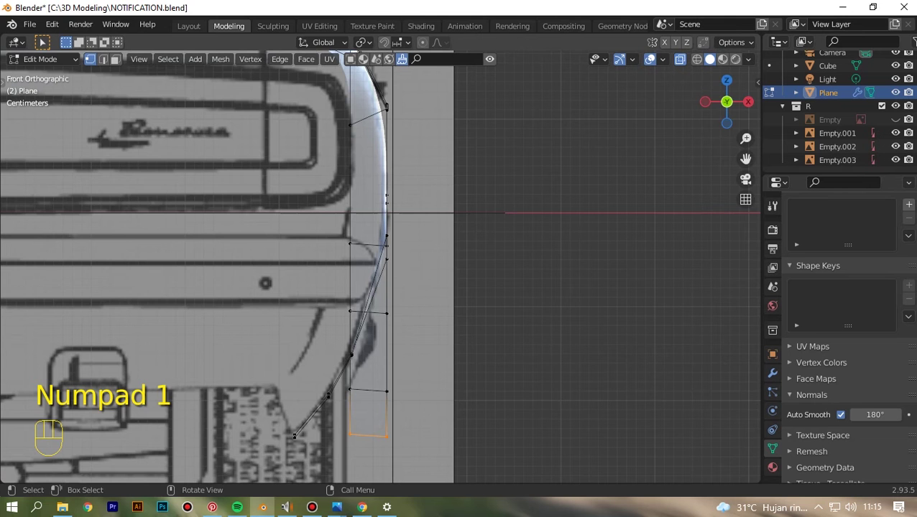
left_click_drag(745, 159, 786, 66)
left_click(748, 102)
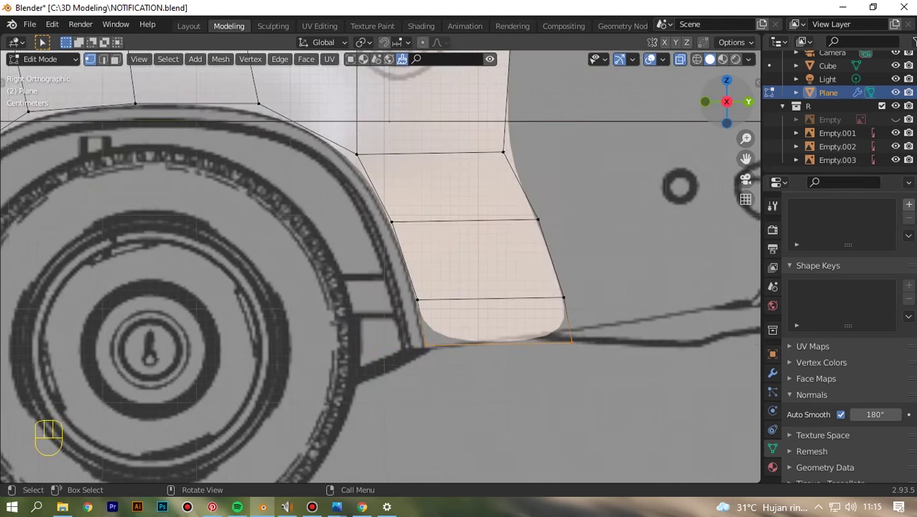
left_click(748, 102)
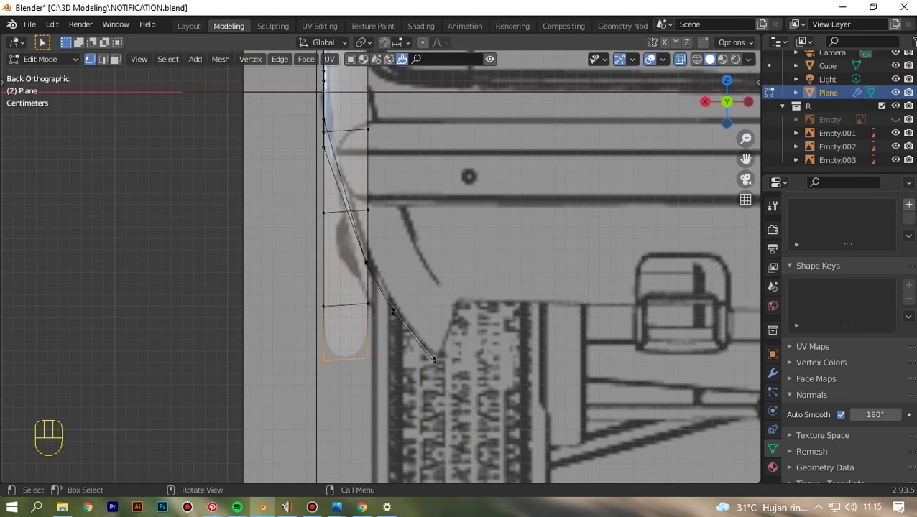
key("g")
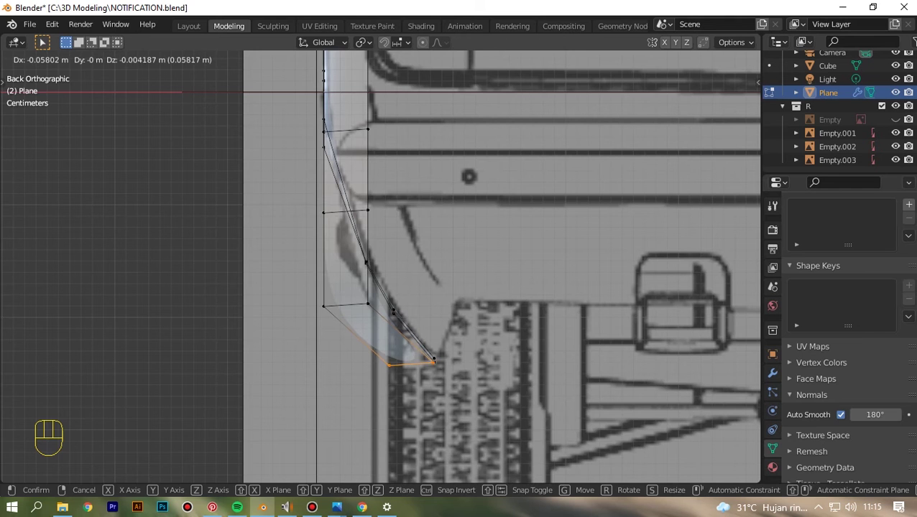
left_click(434, 361)
Step: Check the moved bottom edge against the blueprint from the front and the top, with and without X-ray
key("KP_1")
scroll(380, 267, "down", 4)
scroll(380, 267, "up", 1)
scroll(380, 266, "down", 1)
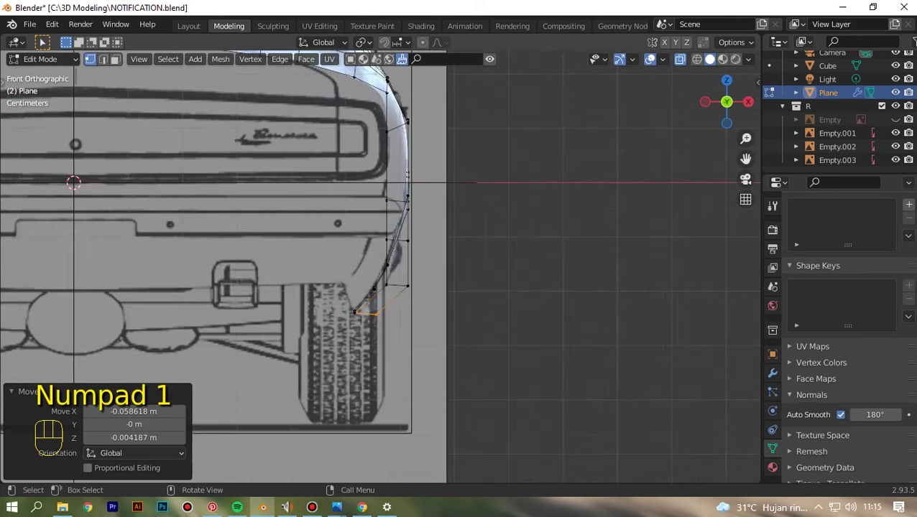
scroll(380, 266, "up", 3)
key("KP_7")
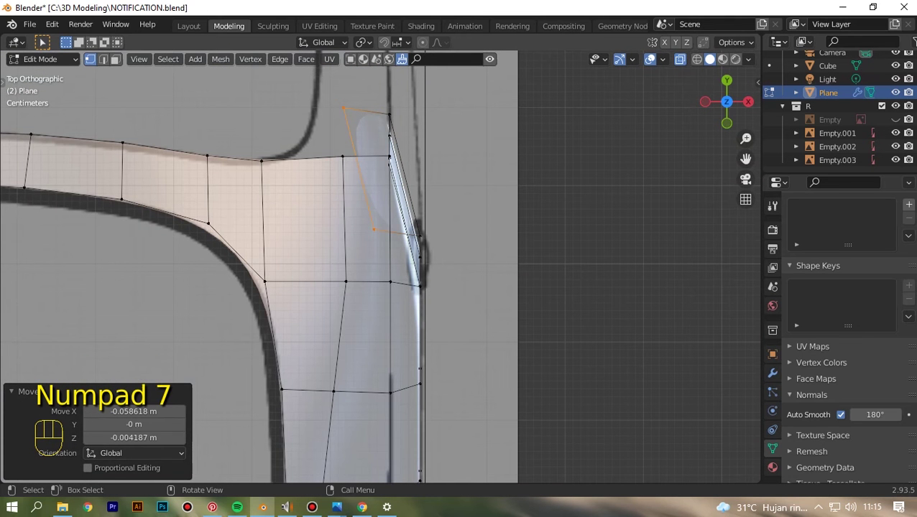
key("alt+z")
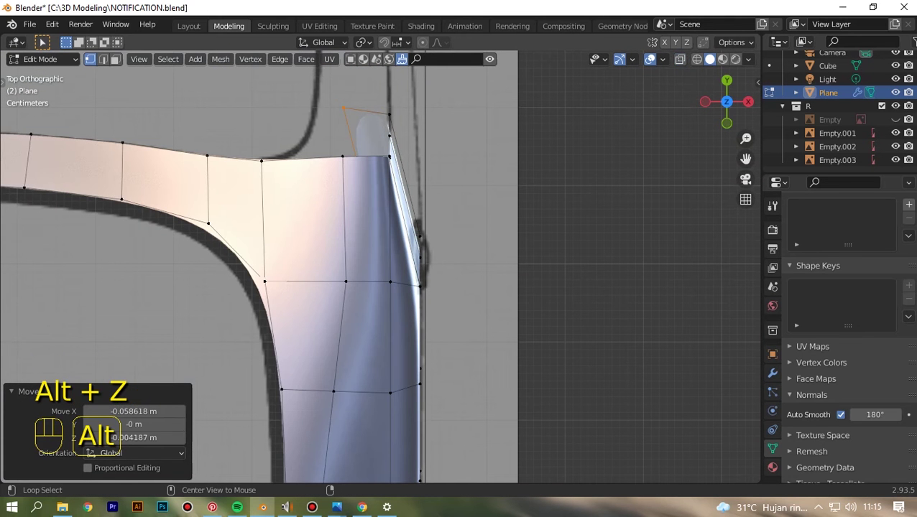
key("alt+z")
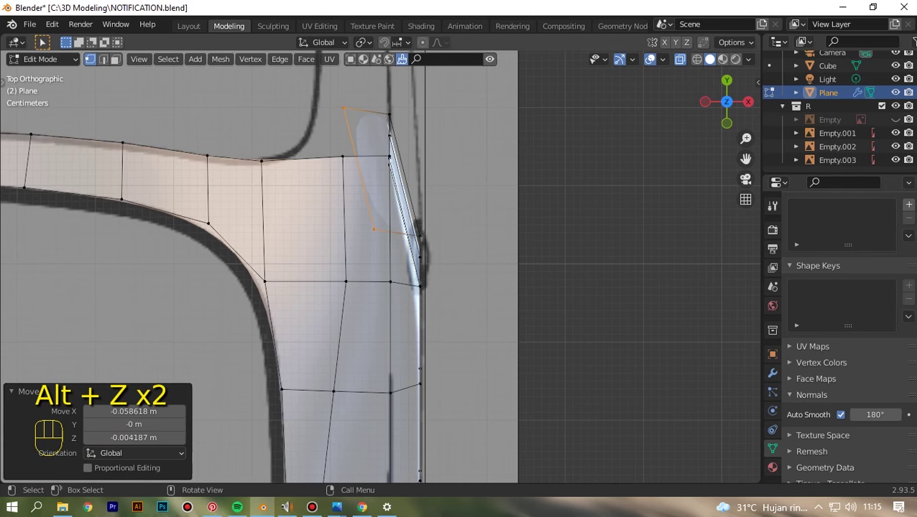
scroll(380, 267, "down", 3)
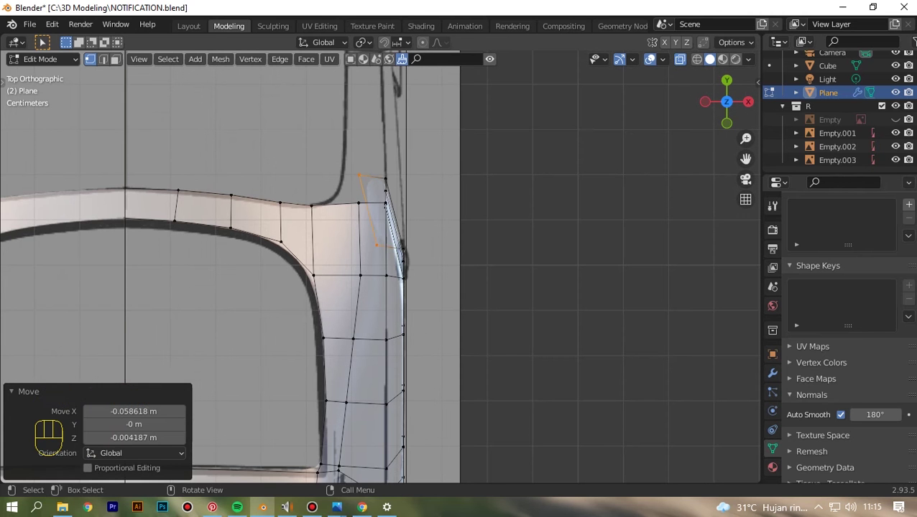
Step: Undo the bottom edge's inward move and the three extrusions behind the rear wheel arch
key("ctrl+z")
key("ctrl+z")
key("ctrl+z")
key("ctrl+z")
key("ctrl+z")
key("ctrl+z")
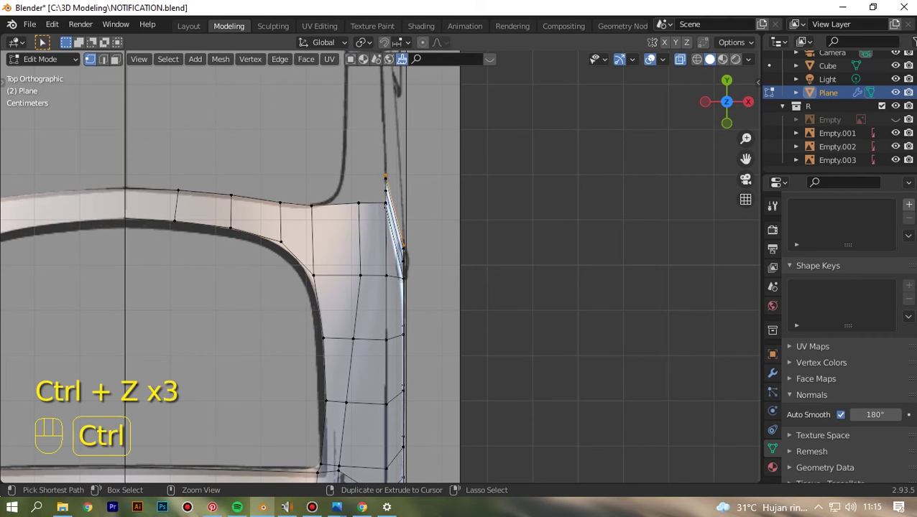
key("ctrl+z")
key("ctrl+z")
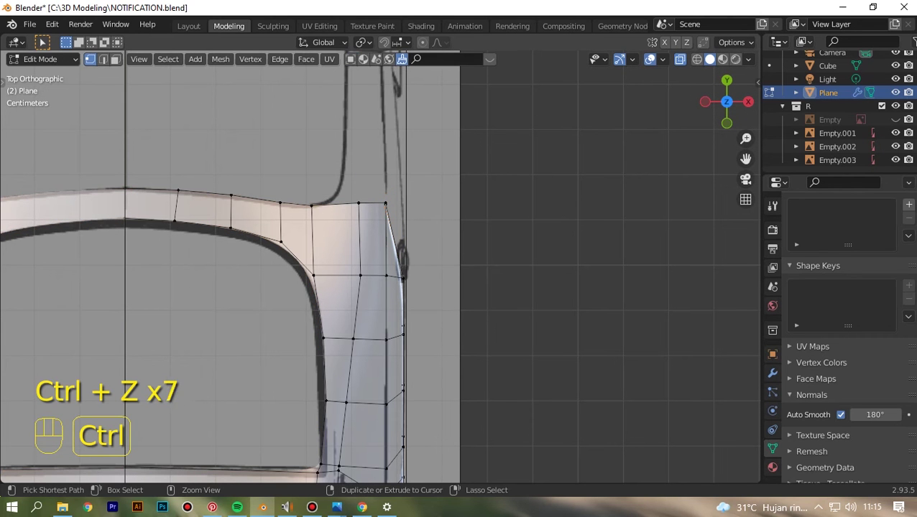
Step: Move the quarter panel's three rear edge vertices about 0.008 m outward along X in the top view
key("KP_3")
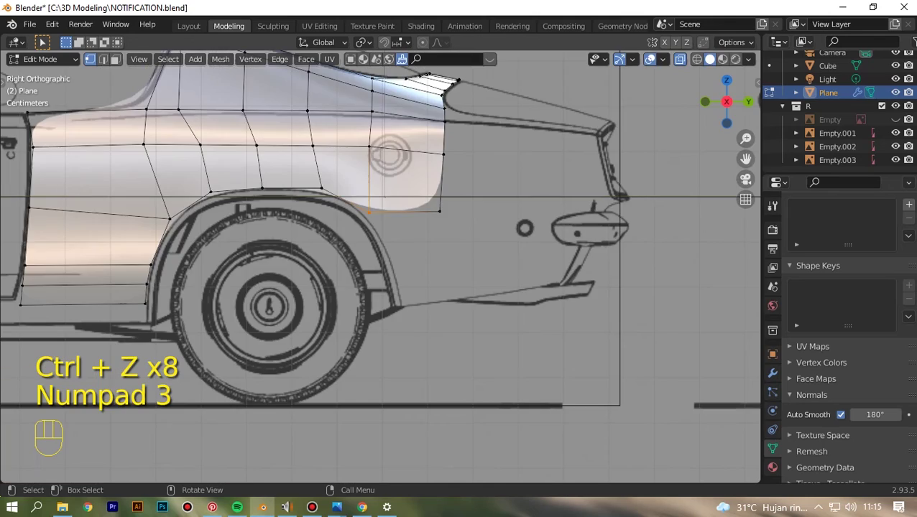
left_click(680, 60)
mouse_move(728, 102)
left_mouse_down()
mouse_move(679, 57)
mouse_move(639, 93)
mouse_move(571, 126)
mouse_move(622, 132)
mouse_move(712, 104)
left_mouse_up()
key("KP_7")
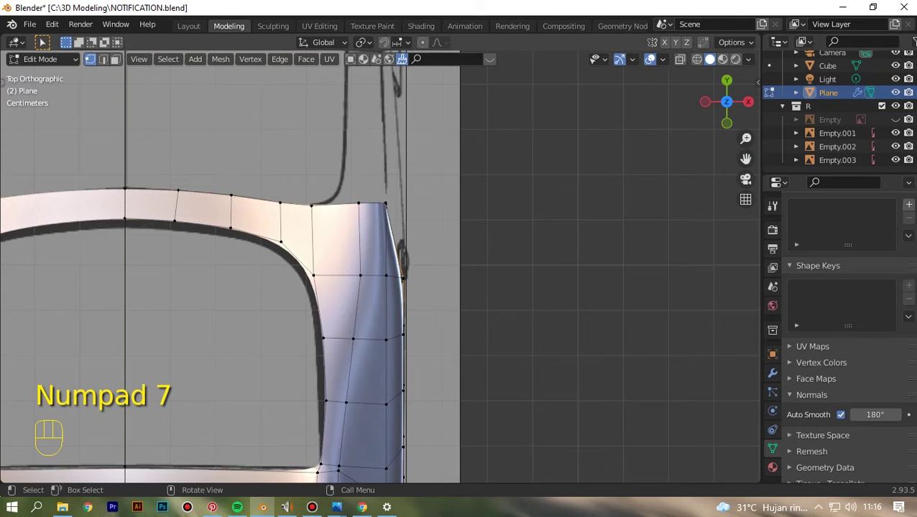
key("alt+z")
scroll(380, 268, "up", 2)
left_click_drag(355, 149, 411, 202)
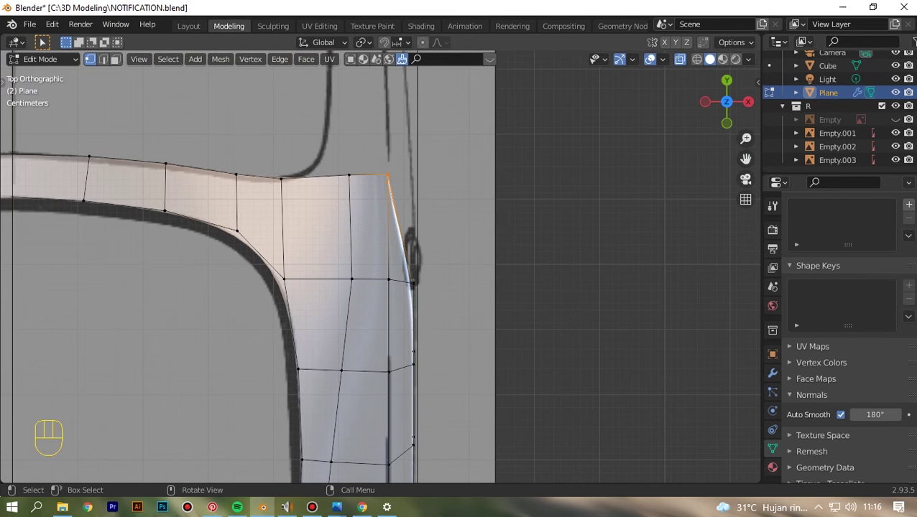
key("Right")
key("g")
key("Right")
key("Right")
key("Right")
key("Right")
key("Right")
key("Right")
key("Right")
key("Right")
key("Right")
key("Right")
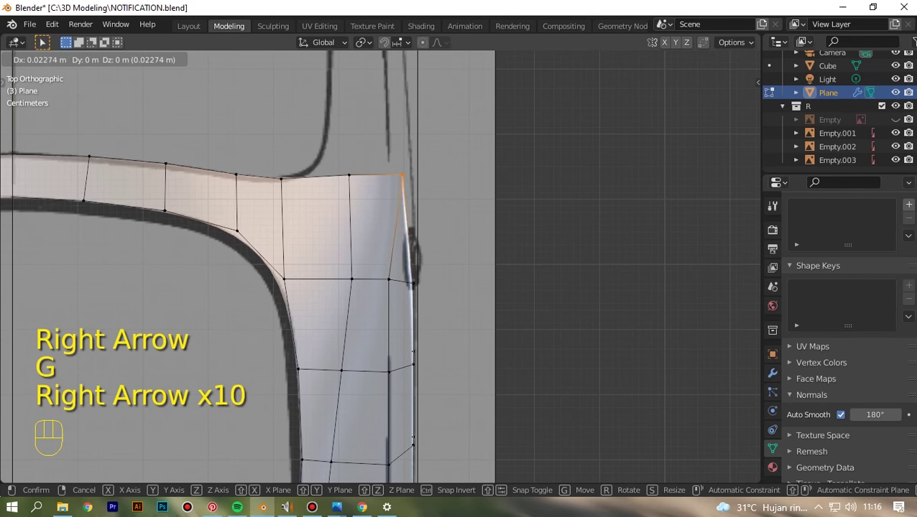
key("Right")
key("Right")
key("Right")
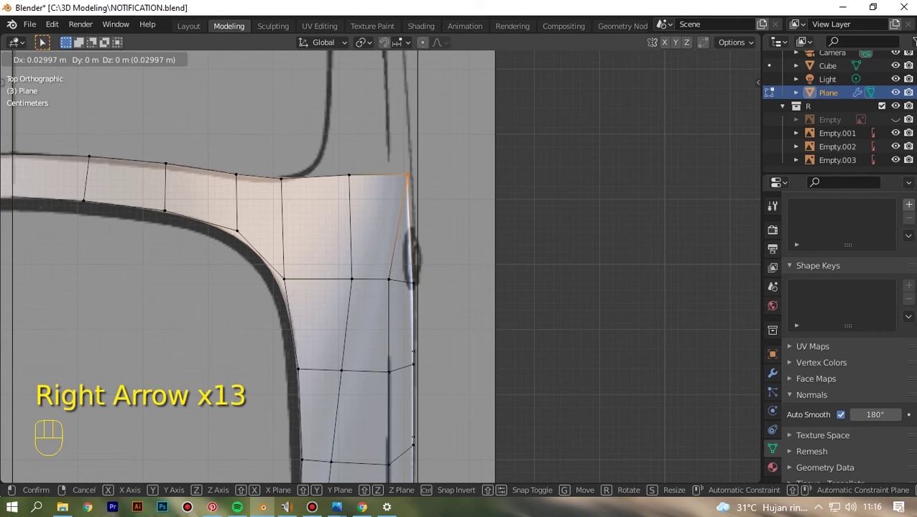
key("Left")
key("Left")
key("Left")
key("Left")
key("Left")
key("Left")
key("Left")
key("Left")
key("Left")
key("Left")
key("Left")
key("Left")
key("Left")
key("Left")
key("Left")
key("Left")
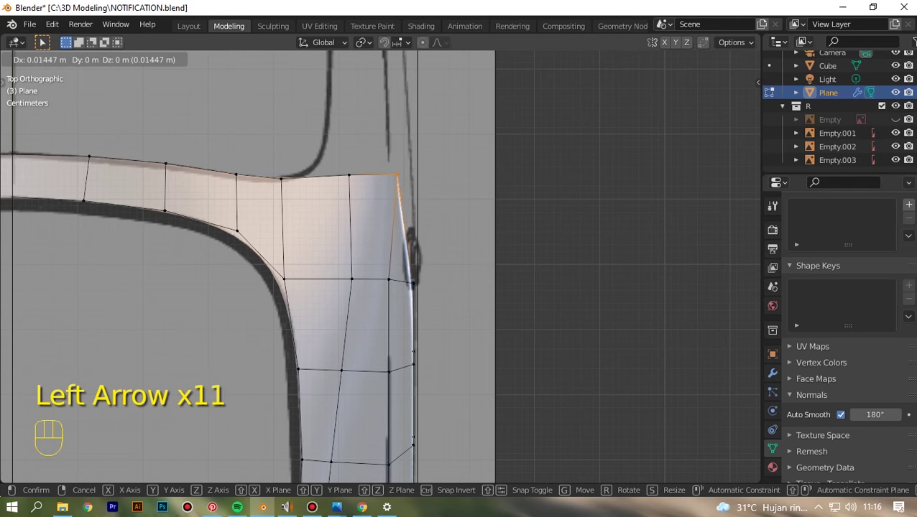
left_click(394, 215)
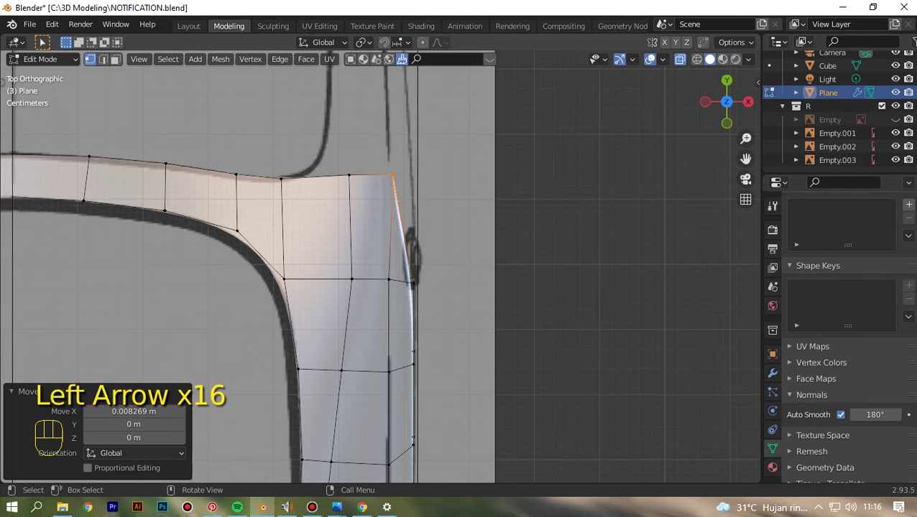
Step: Deselect the uppermost rear edge vertex and move the remaining lower ones about 0.028 m outward along X to the top blueprint's side line
left_click_drag(725, 102, 609, 2)
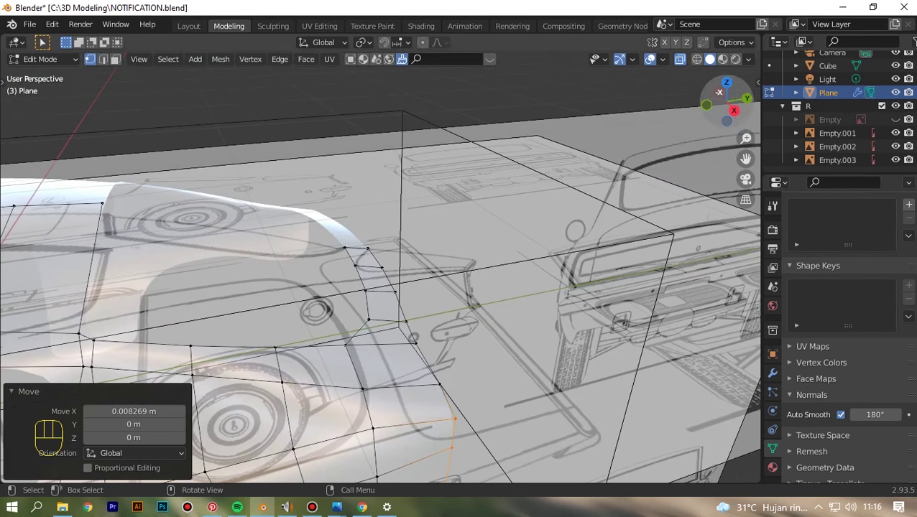
left_click(679, 60)
scroll(380, 267, "down", 3)
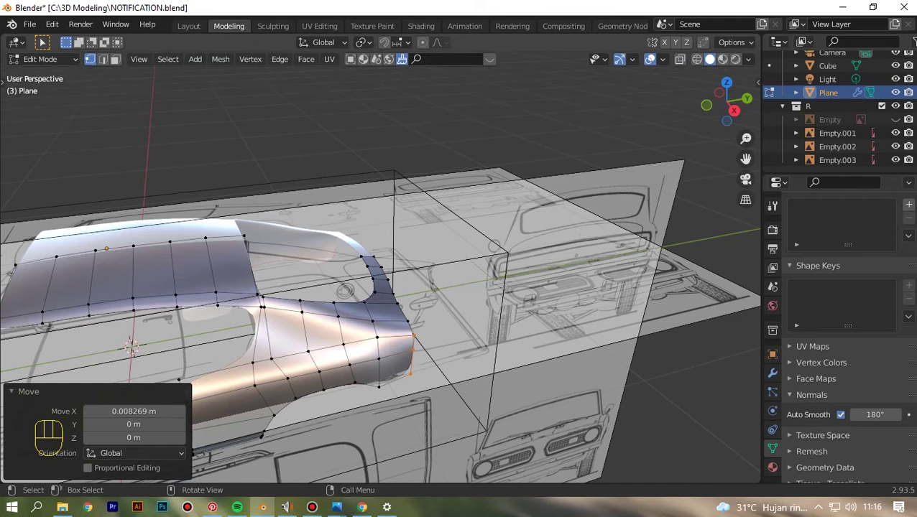
left_click_drag(430, 386, 403, 345)
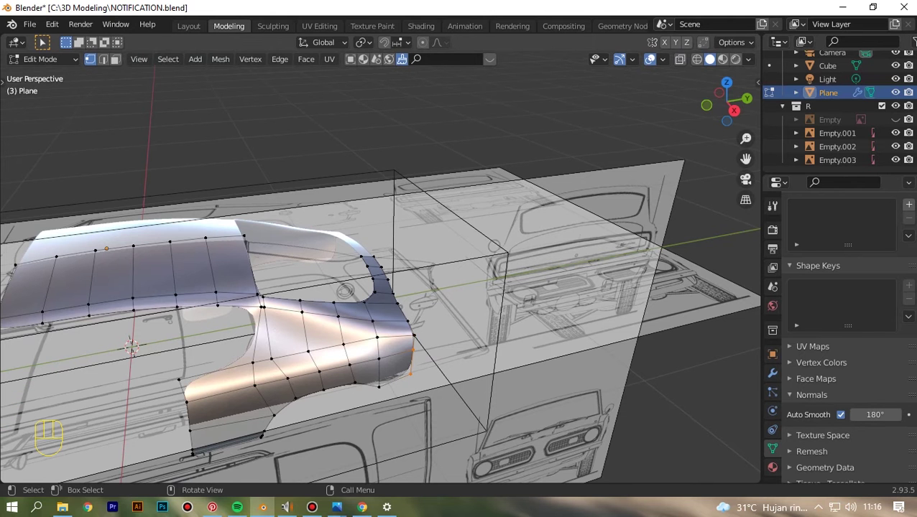
key("KP_7")
scroll(381, 268, "up", 6)
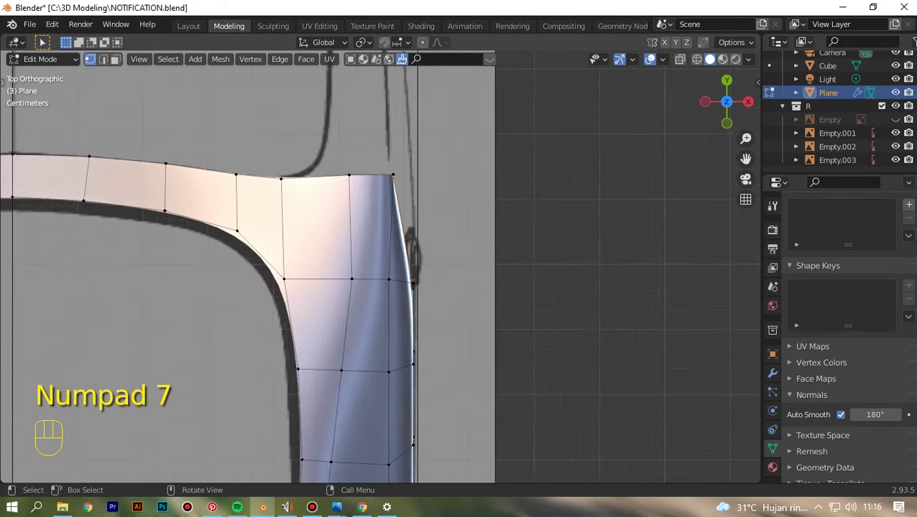
key("g")
key("Right")
key("Right")
key("Right")
key("Right")
key("Right")
key("Right")
key("Right")
key("Right")
key("Right")
key("Right")
key("Right")
key("Right")
key("Right")
key("Right")
key("Right")
key("Right")
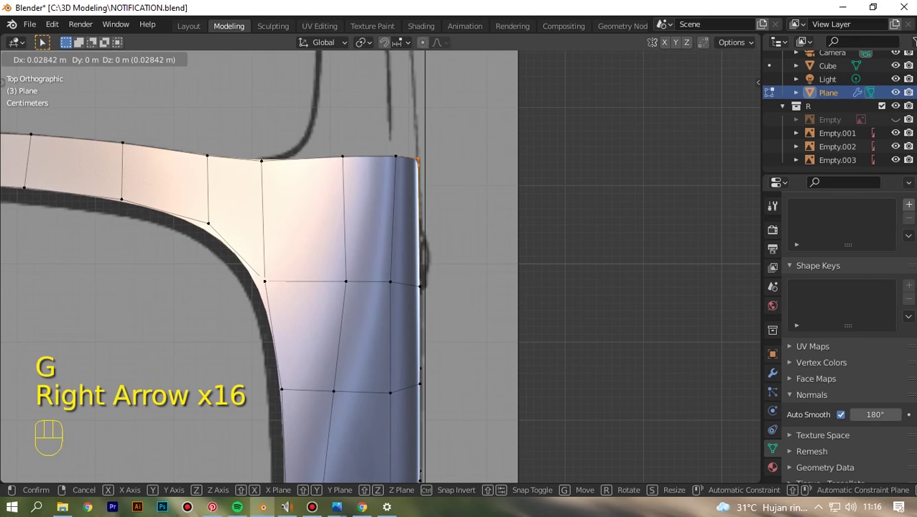
key("Right")
key("Left")
left_click(381, 267)
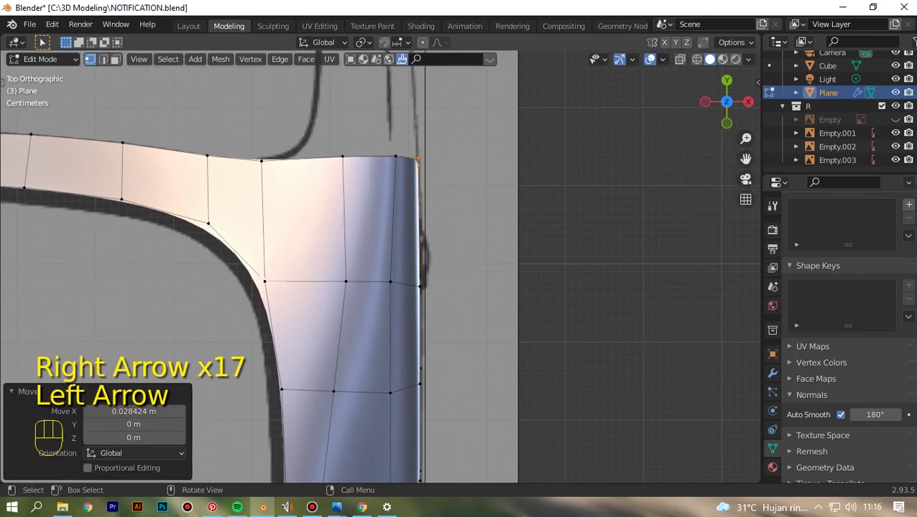
Step: View the whole car body in Object Mode from a rear perspective and save the file
scroll(381, 267, "down", 7)
key("Tab")
scroll(380, 267, "down", 4)
left_click_drag(728, 105, 359, 43)
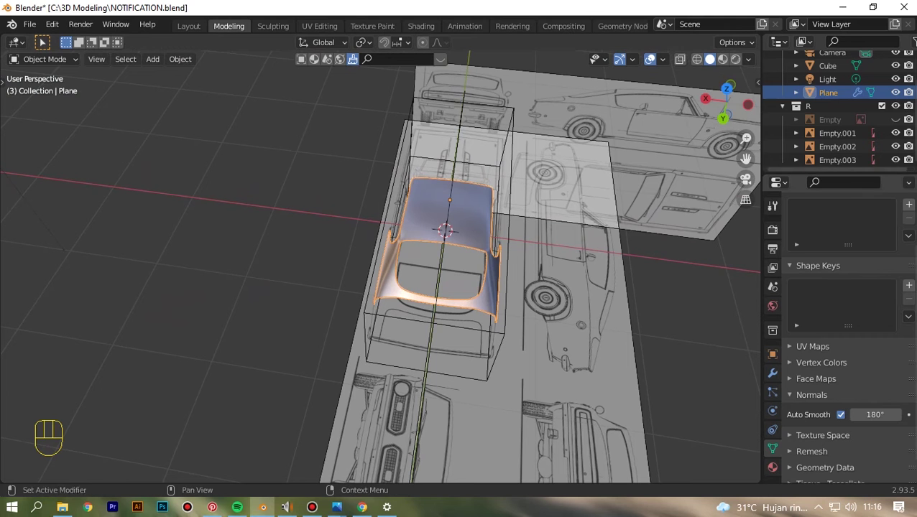
key("ctrl+s")
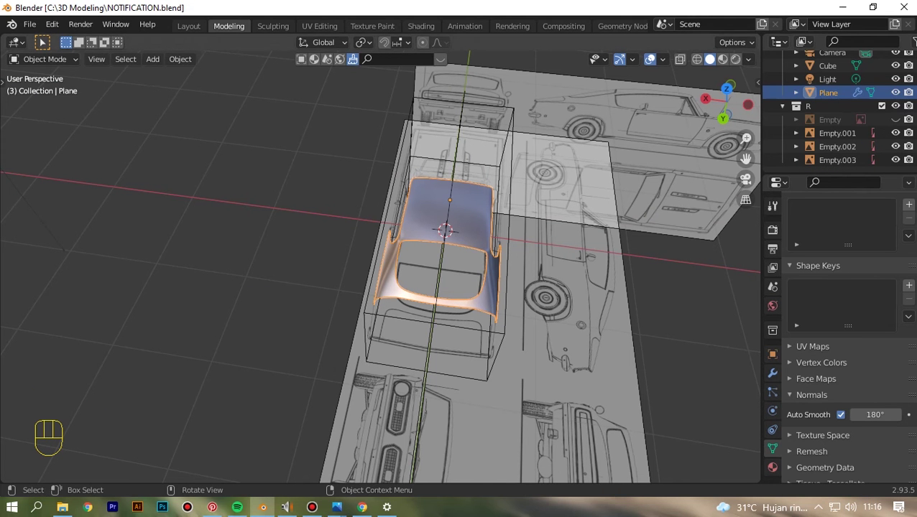
left_click(312, 507)
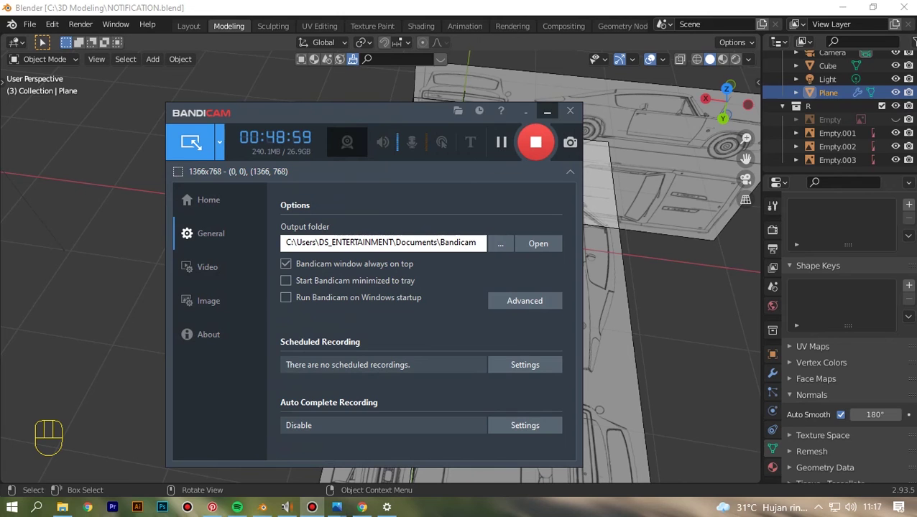
left_click(547, 111)
Step: Inspect the car body in Object Mode from the front, left, back and right against the blueprint images
mouse_move(726, 103)
left_mouse_down()
mouse_move(801, 57)
mouse_move(913, 44)
mouse_move(740, 107)
mouse_move(755, 112)
mouse_move(732, 86)
mouse_move(715, 101)
left_mouse_up()
key("KP_1")
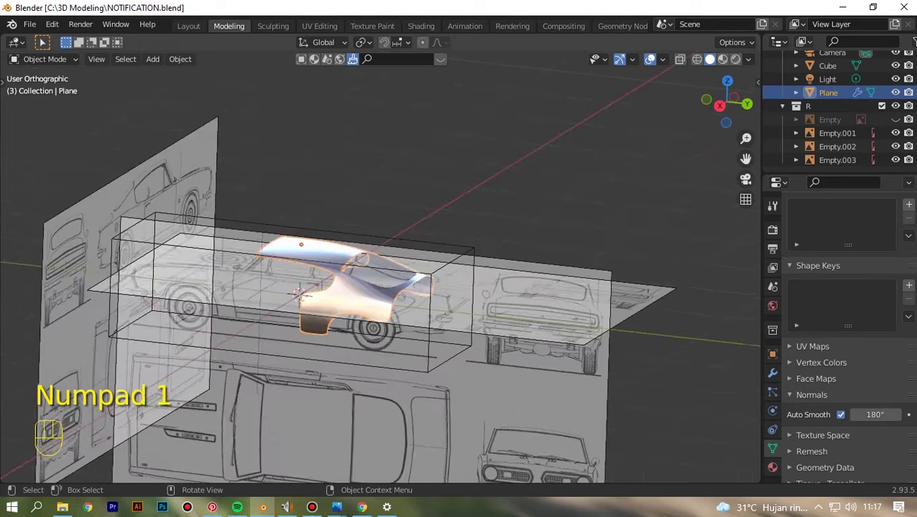
scroll(380, 267, "up", 6)
scroll(380, 267, "down", 4)
scroll(380, 267, "up", 2)
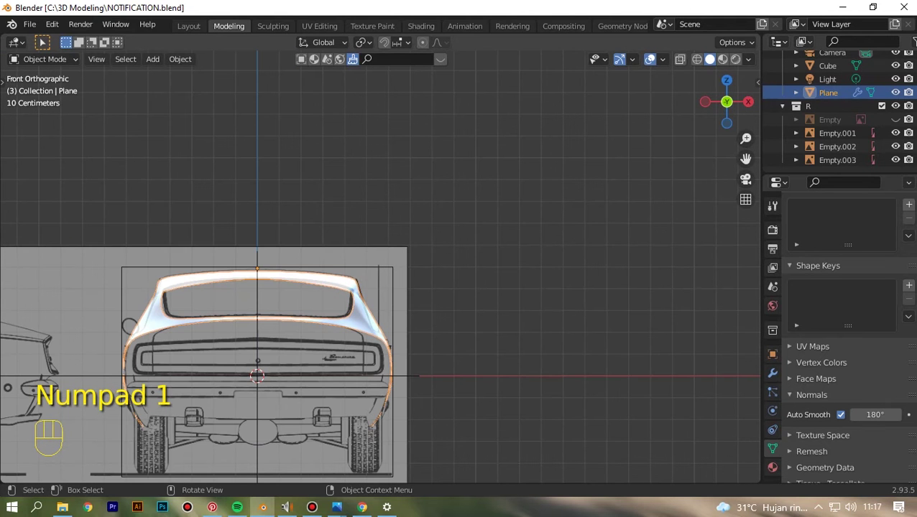
left_click(705, 101)
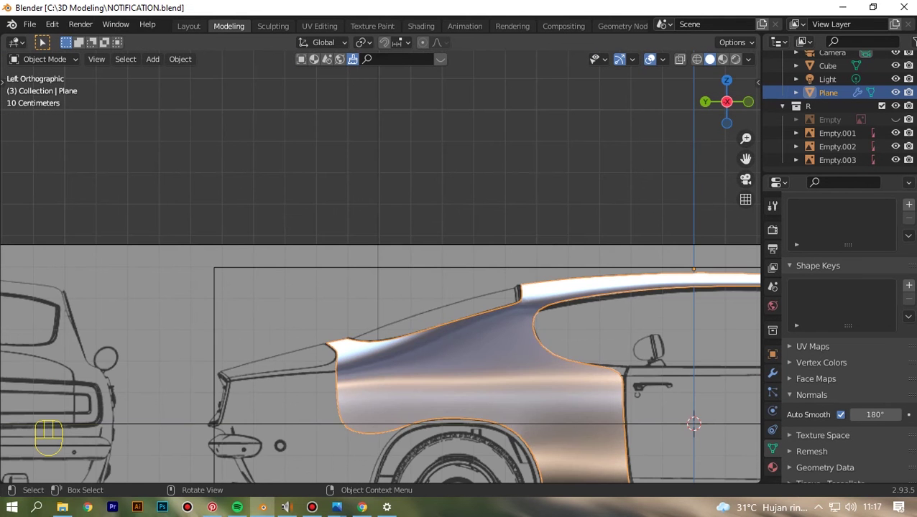
left_click(705, 101)
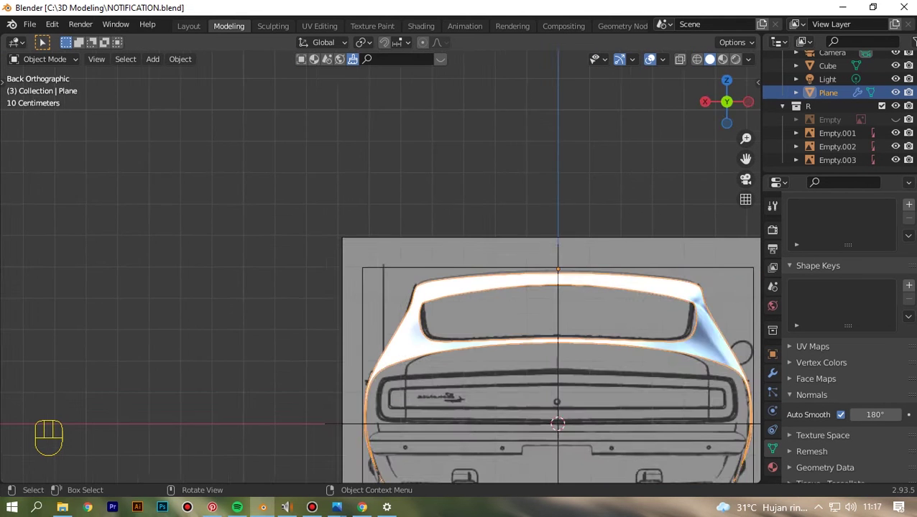
scroll(704, 101, "up", 3)
left_click(705, 102)
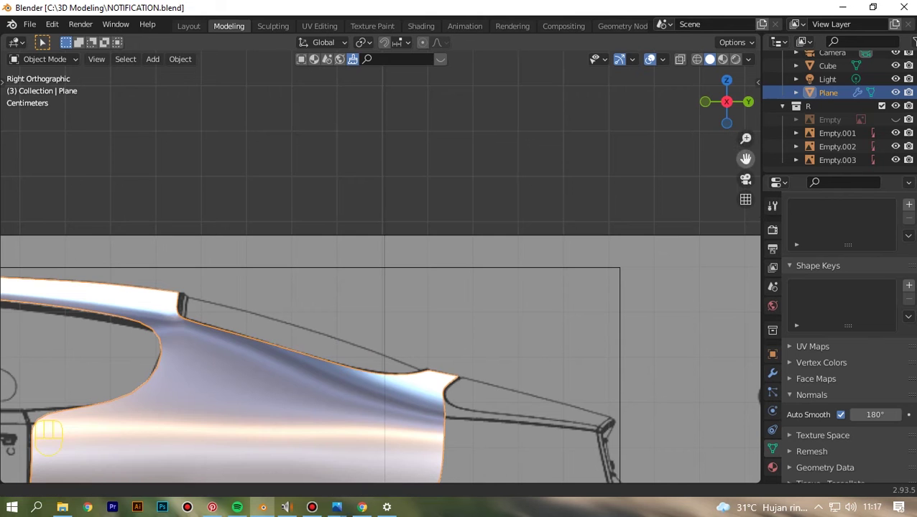
Step: In Edit Mode with X-ray on, lower the three crease-line vertices above the rear wheel about 0.005 m to the side blueprint's body line
left_click_drag(746, 158, 685, 11)
key("Tab")
key("alt+z")
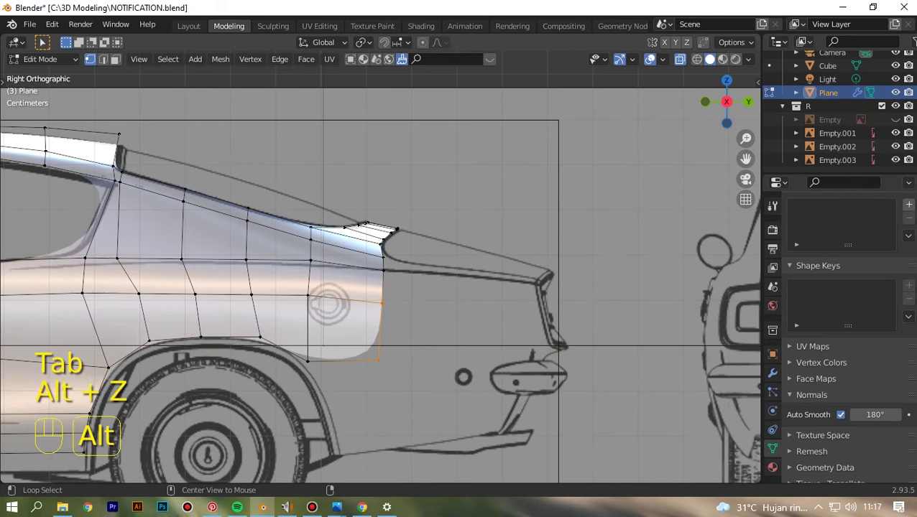
scroll(381, 284, "down", 1)
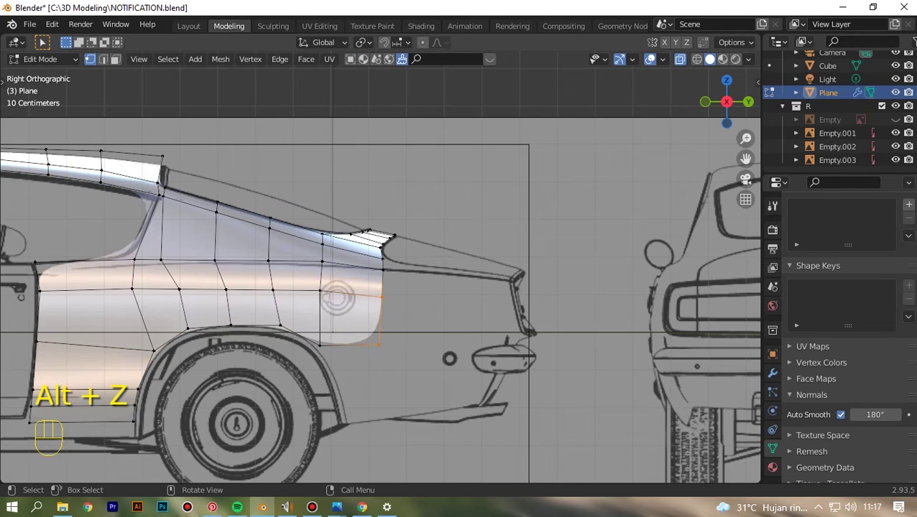
scroll(381, 266, "up", 2)
scroll(381, 273, "up", 1)
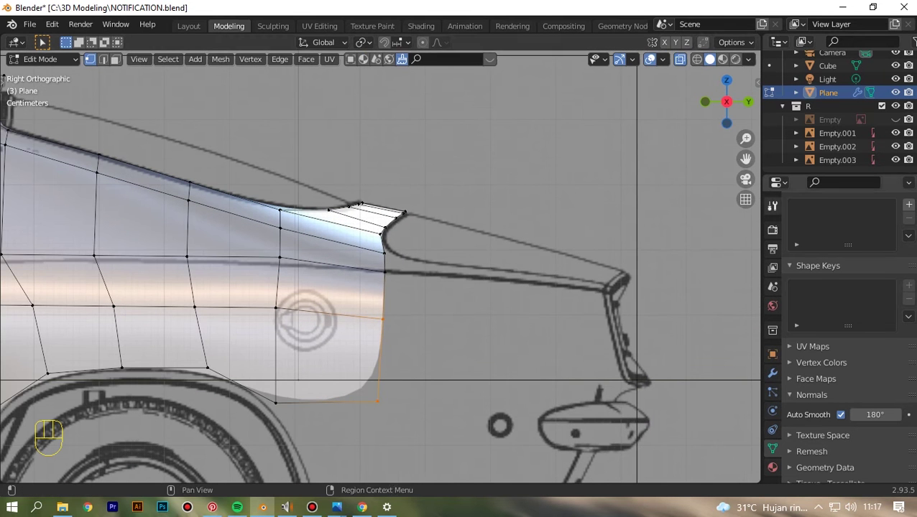
middle_click_drag(381, 273, 422, 273, "shift")
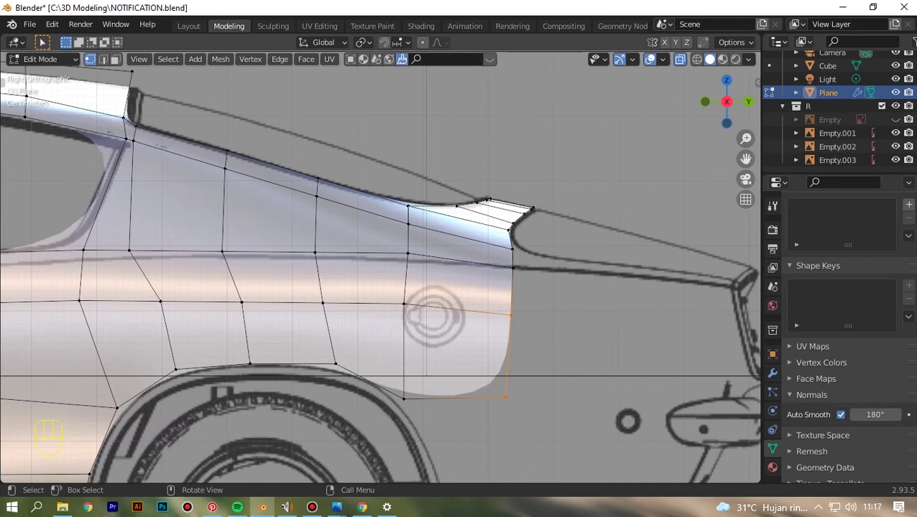
scroll(377, 257, "down", 1)
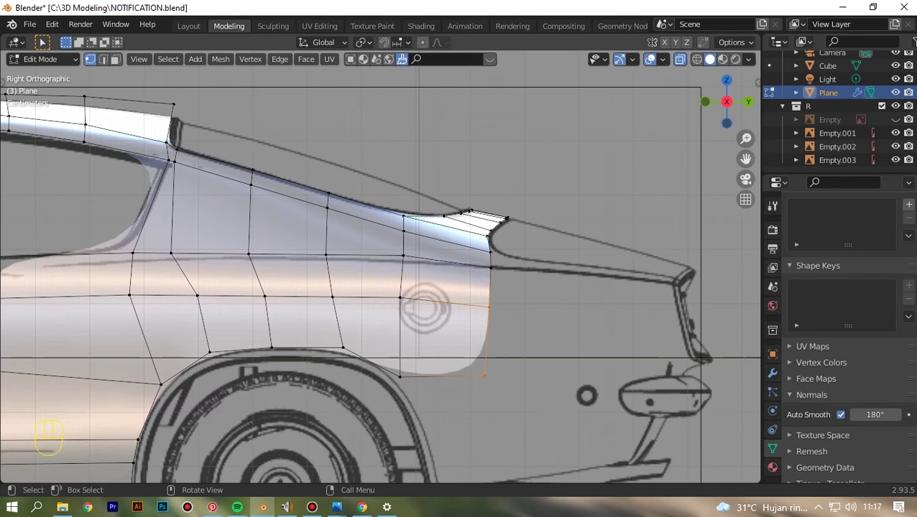
left_click_drag(156, 250, 249, 271)
left_click_drag(360, 275, 361, 274)
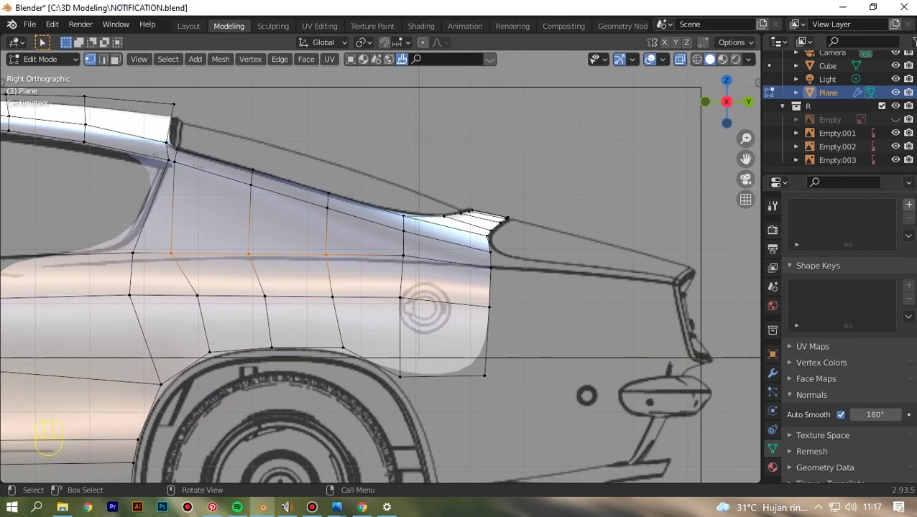
key("g")
key("Down")
key("Down")
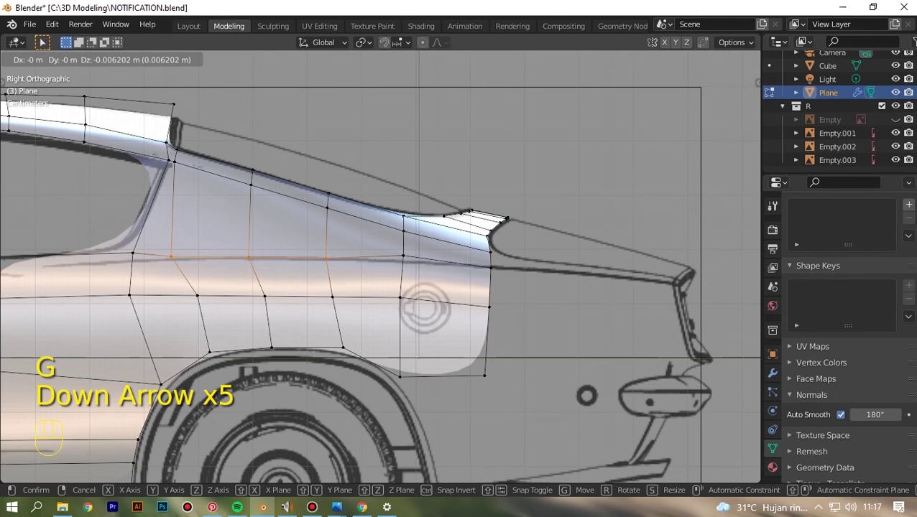
key("Up")
left_click(361, 274)
Step: Move the crease-line vertex just ahead of the rear edge about 0.009 m down and 0.005 m forward onto the blueprint's body line
scroll(380, 267, "up", 3)
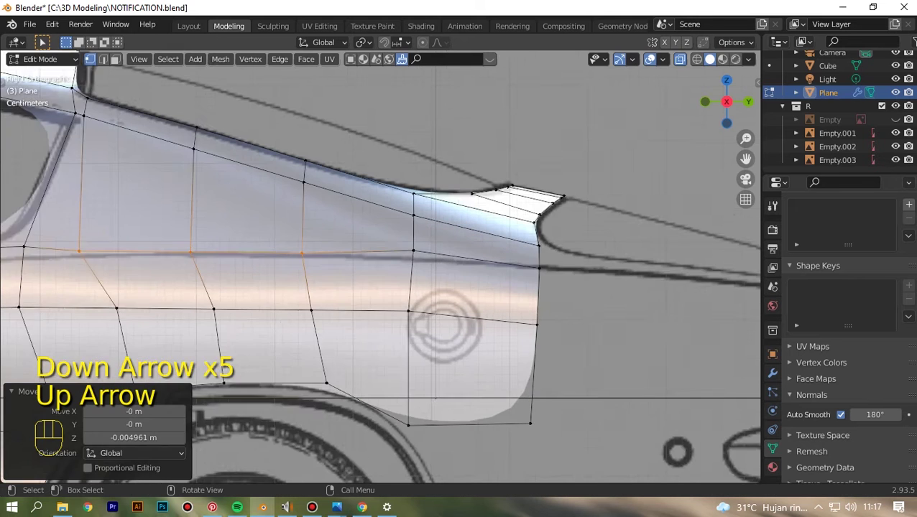
left_click_drag(382, 241, 469, 306)
key("g")
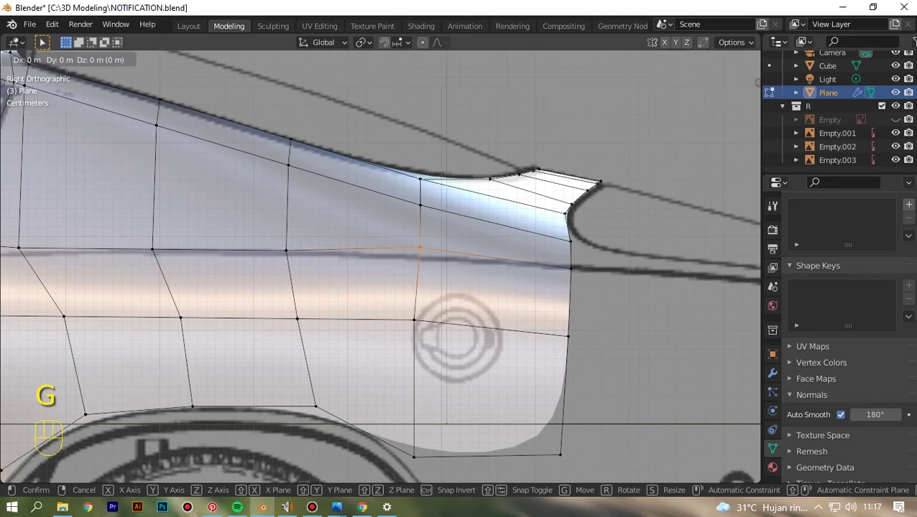
left_click(415, 258)
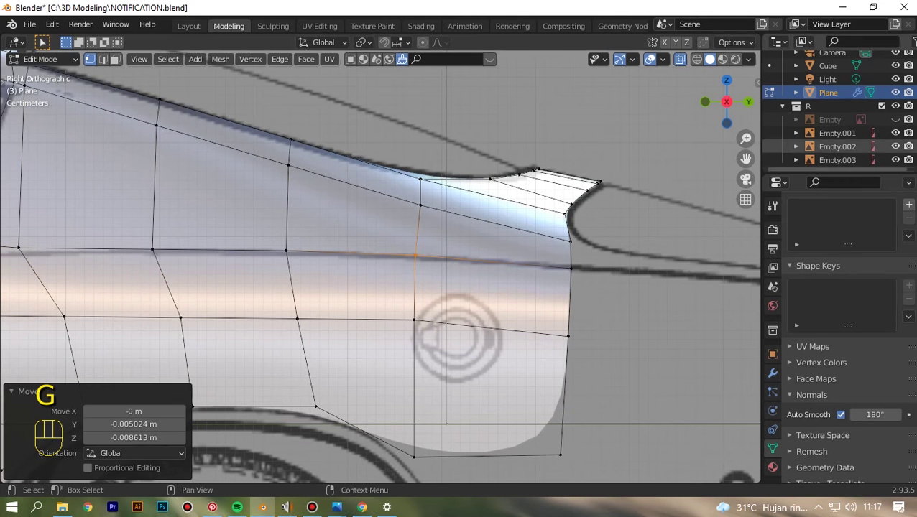
Step: Move the two front vertices of the crease line below the side window about 0.013 m down, with a slight forward shift
left_click_drag(746, 158, 833, 159)
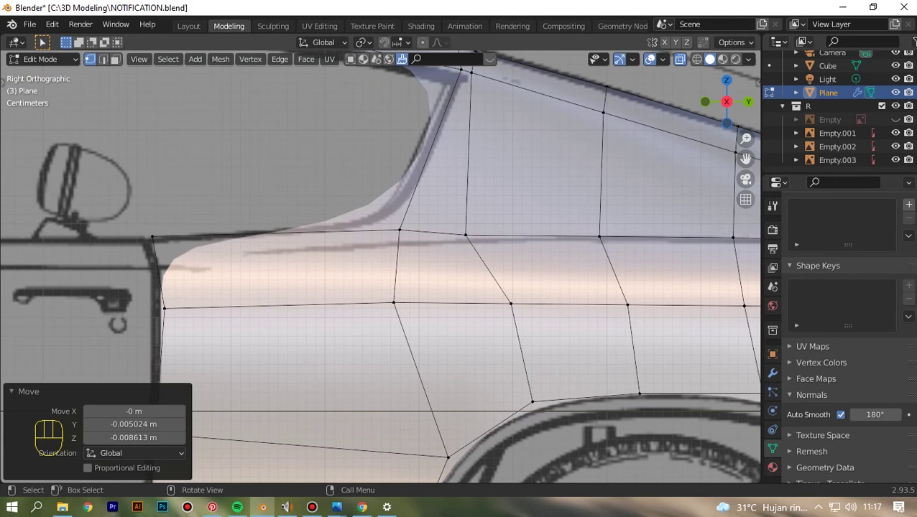
left_click_drag(120, 230, 306, 264)
left_click_drag(426, 267, 427, 267)
key("g")
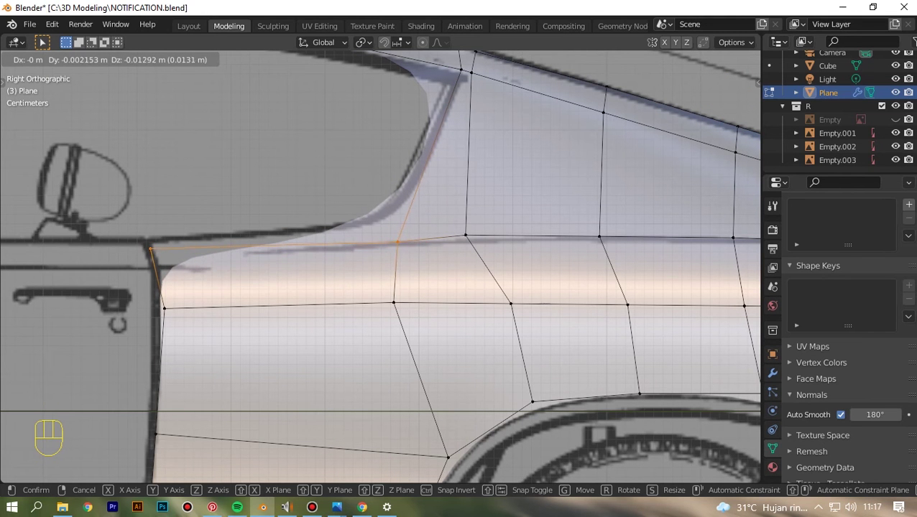
left_click(424, 279)
Step: Lower the crease vertex just behind the side window about 0.006 m onto the body line and turn off X-ray
left_click(465, 235)
key("g")
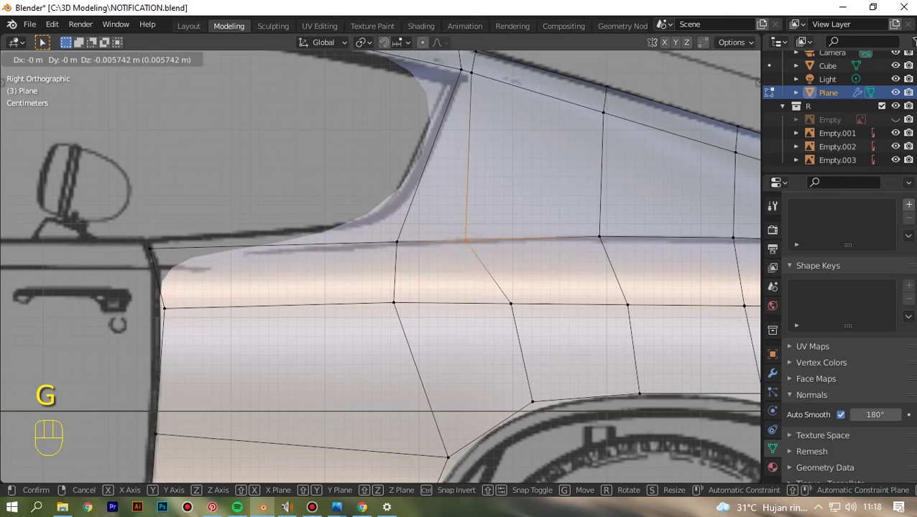
left_click(466, 241)
scroll(466, 244, "down", 6)
left_click(679, 60)
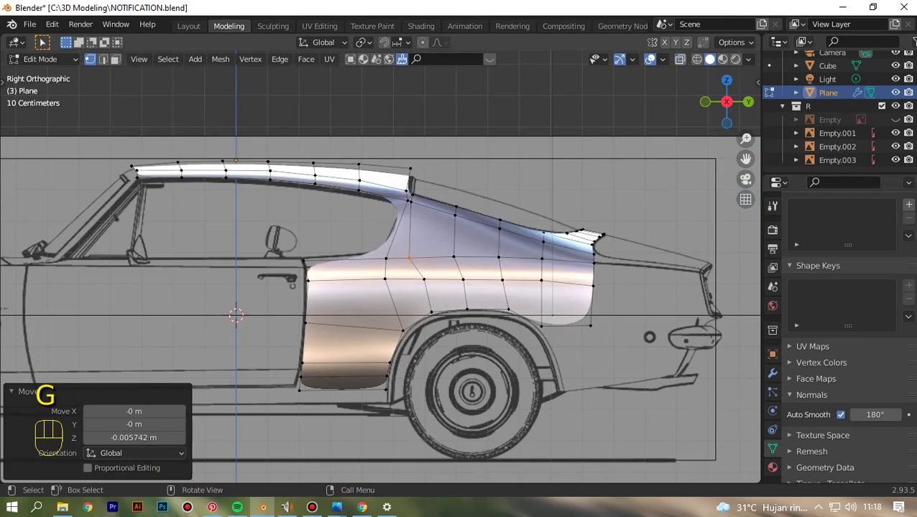
Step: Inspect the adjusted quarter panel in perspective, front and top views, checking its side contour against the blueprints
mouse_move(721, 94)
left_mouse_down()
mouse_move(700, 69)
mouse_move(718, 93)
mouse_move(697, 95)
mouse_move(737, 95)
mouse_move(725, 97)
left_mouse_up()
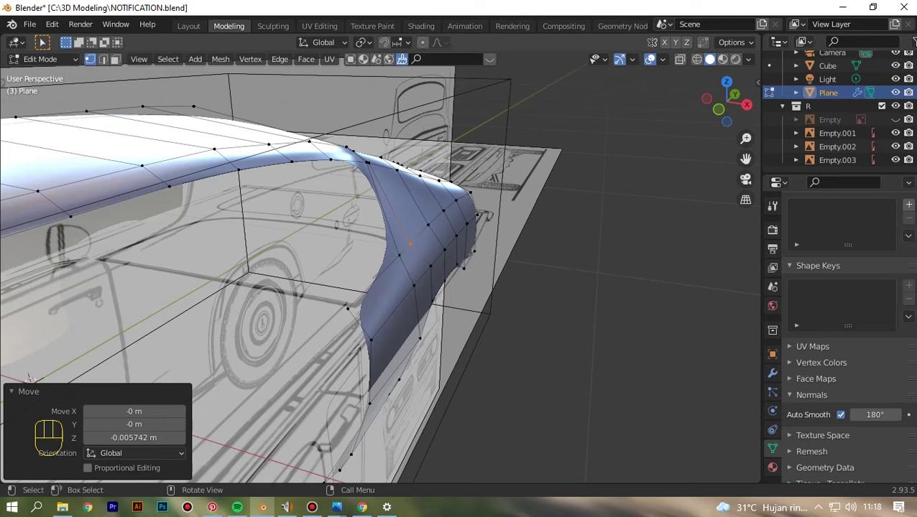
key("Tab")
key("KP_1")
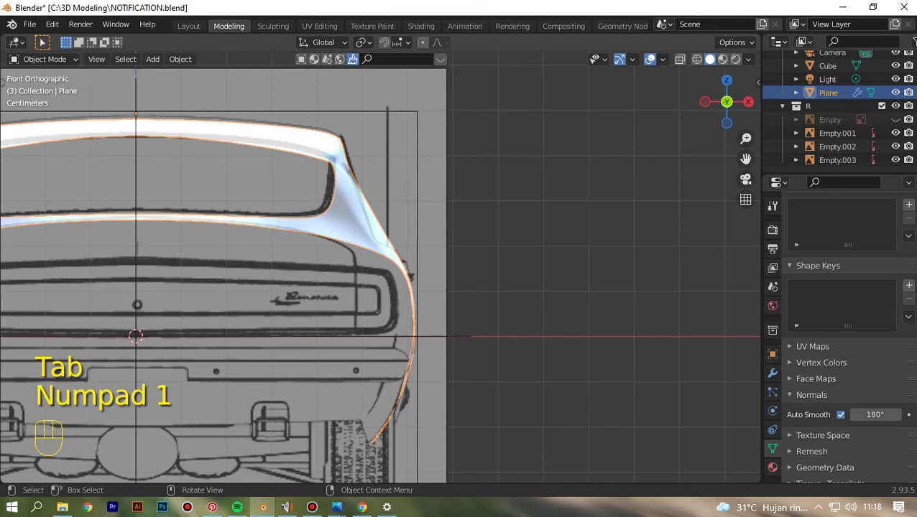
left_click_drag(727, 95, 726, 207)
key("KP_7")
key("Tab")
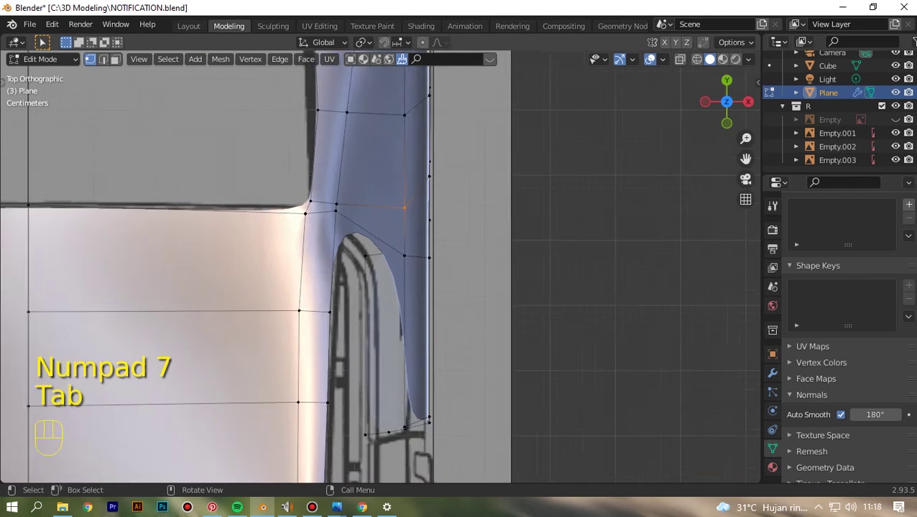
key("alt+z")
key("alt+z")
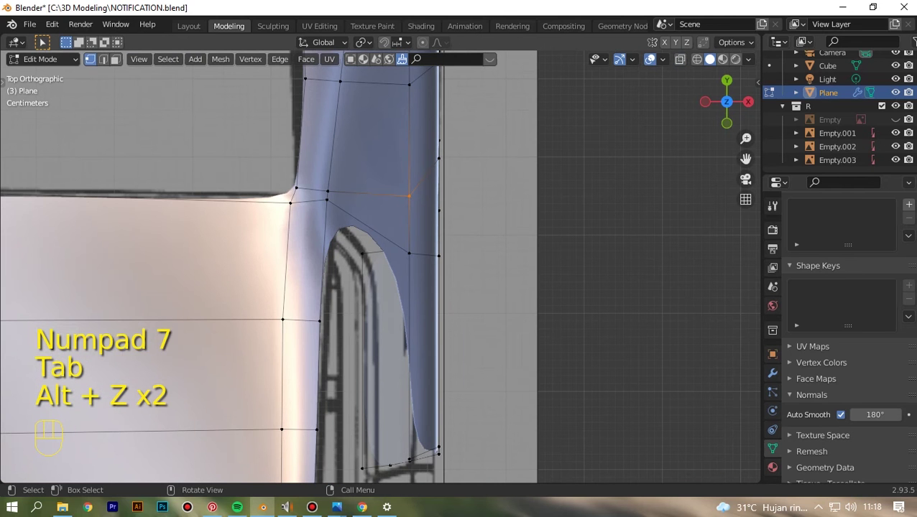
scroll(381, 266, "down", 3)
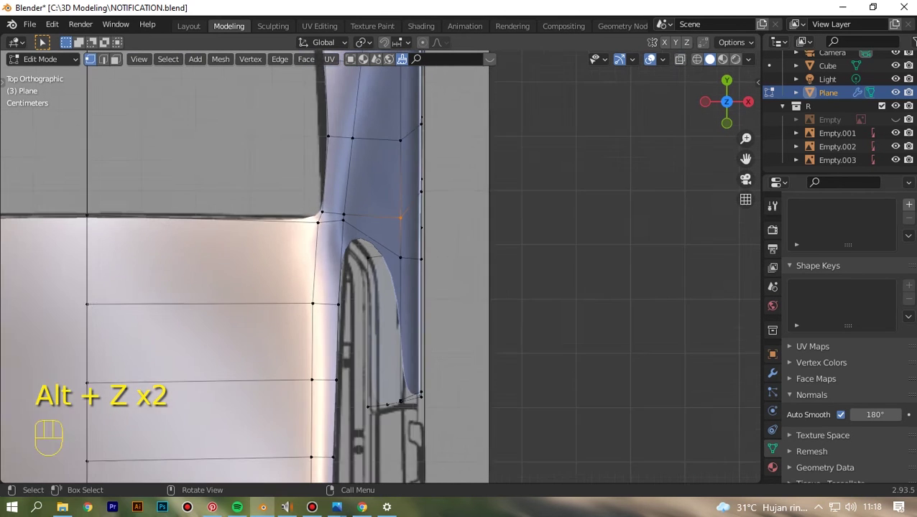
scroll(381, 266, "up", 1)
scroll(380, 266, "down", 5)
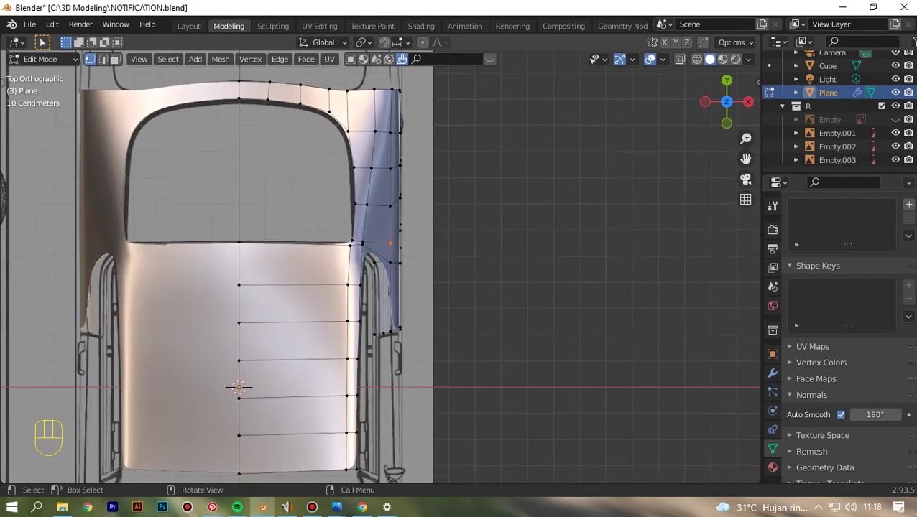
Step: Add a lengthwise loop cut across the upper quarter panel between the body crease and the roof pillar edge
left_click_drag(727, 103, 266, 6)
scroll(410, 374, "up", 4)
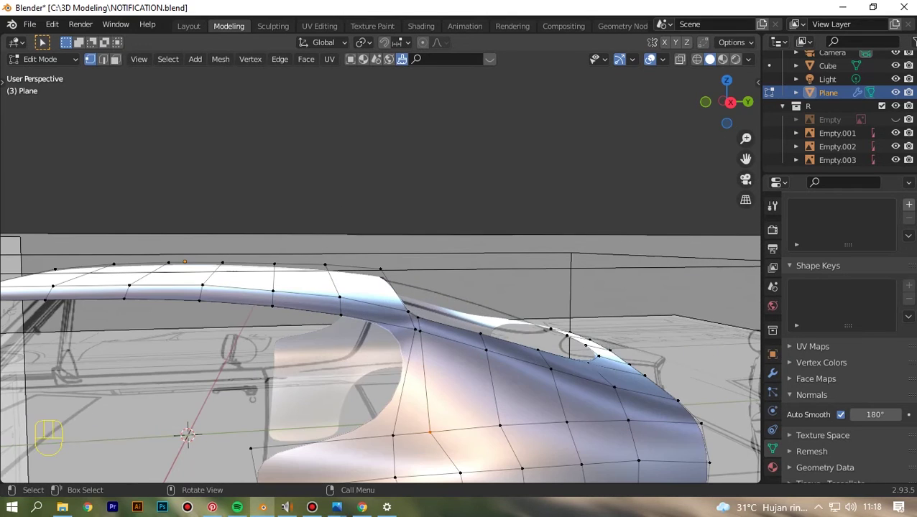
key("ctrl+r")
left_click(409, 402)
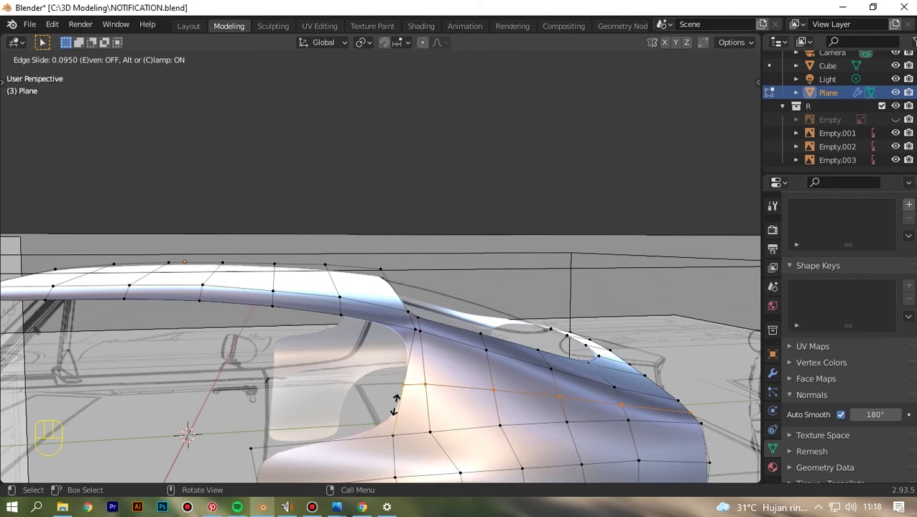
left_click(394, 404)
Step: Inspect the smoothed body in Object Mode from the front, from the right with X-ray, and in perspective
key("Tab")
key("KP_1")
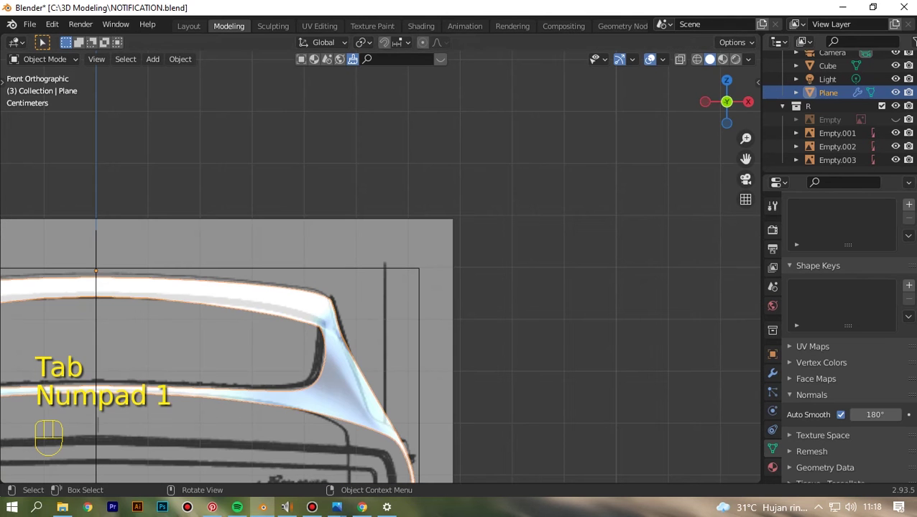
scroll(383, 270, "down", 1)
key("alt+z")
scroll(383, 269, "up", 3)
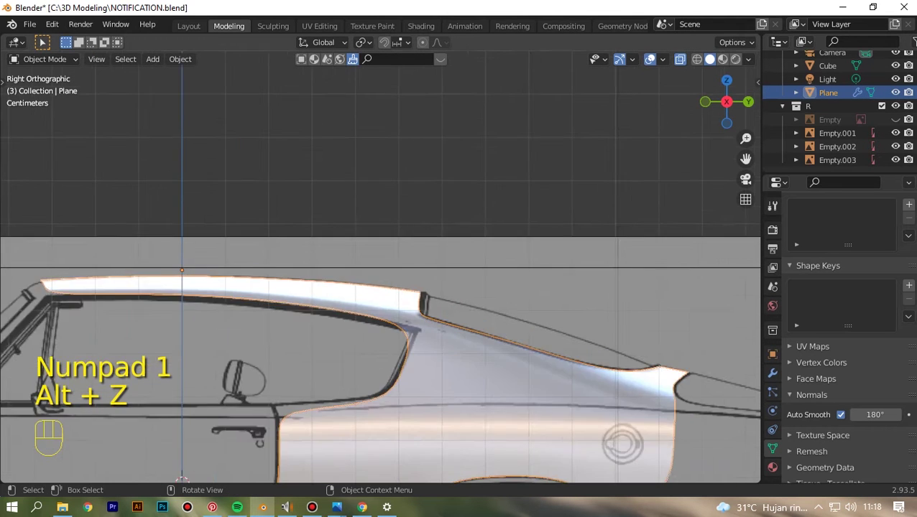
scroll(383, 269, "down", 3)
left_click_drag(745, 159, 736, 140)
scroll(384, 270, "down", 5)
key("KP_Decimal")
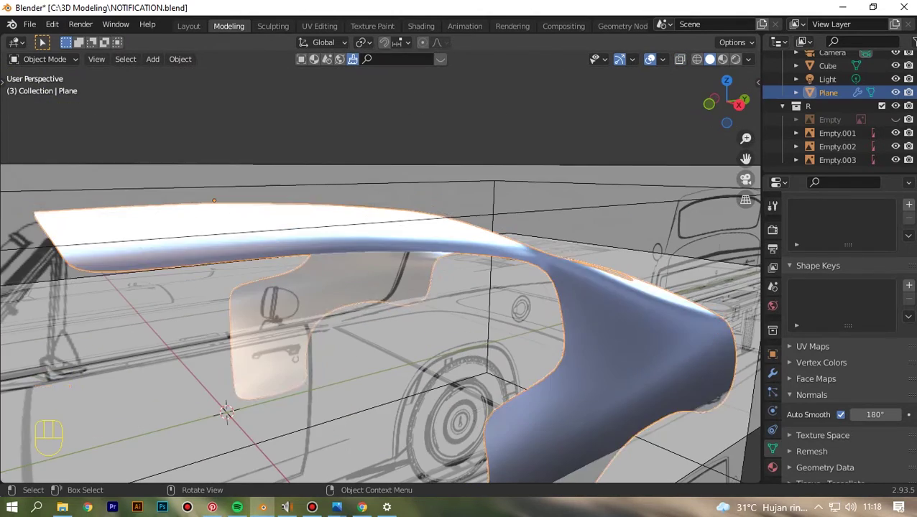
Step: Examine the new loop's vertices in Edit Mode against the front blueprint and from a perspective angle
key("Tab")
key("KP_1")
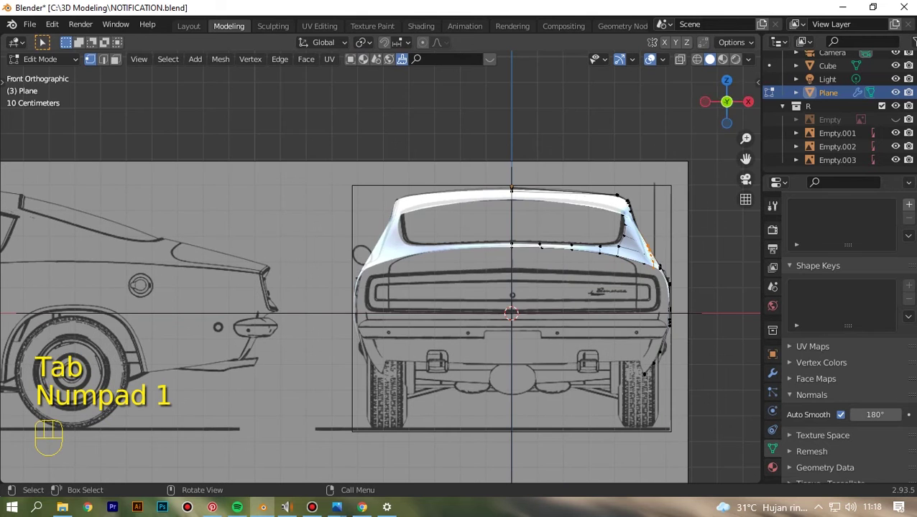
left_click_drag(746, 159, 575, 268)
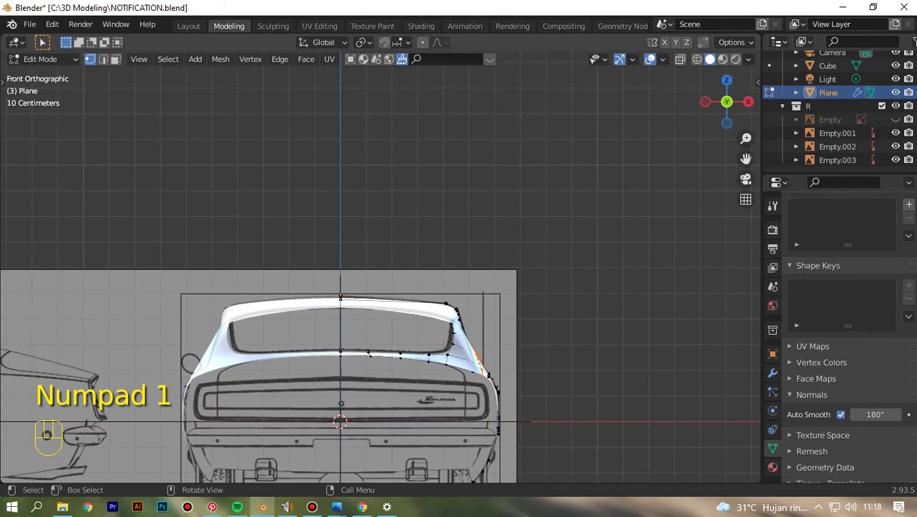
scroll(380, 266, "up", 5)
left_click_drag(746, 159, 711, 1)
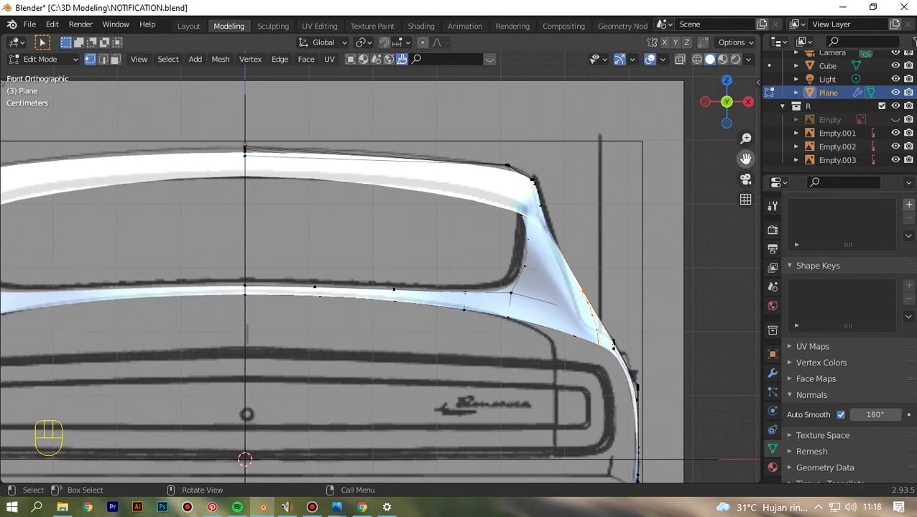
left_click_drag(727, 103, 684, 110)
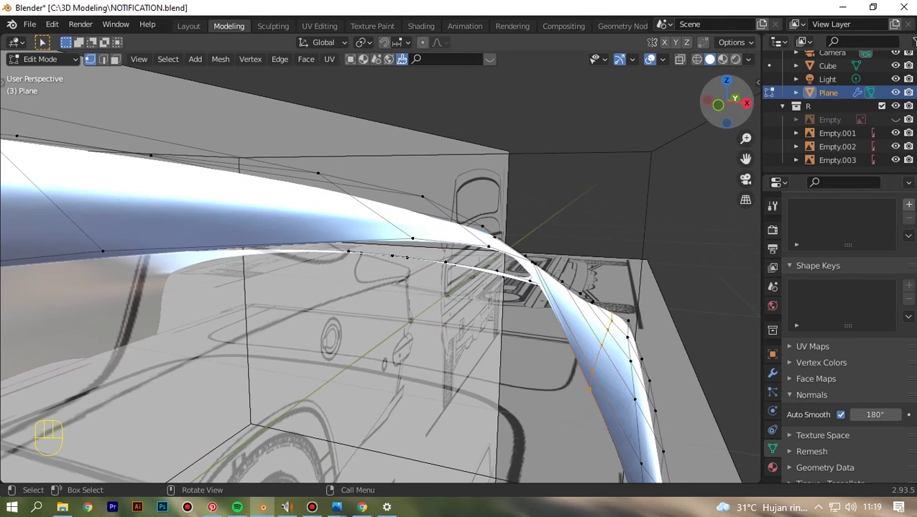
Step: Dissolve the end vertex of the new loop on the quarter panel's outer edge
left_click(589, 389)
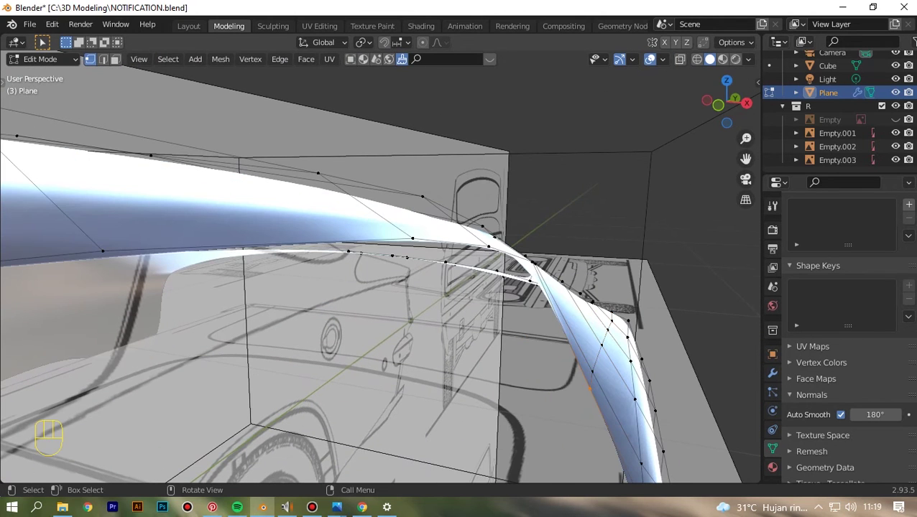
key("g")
left_click(602, 389)
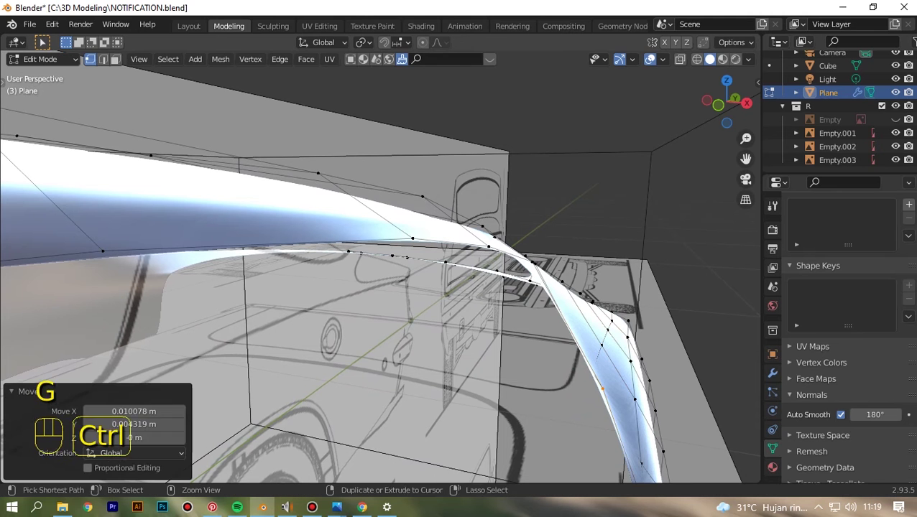
key("ctrl+x")
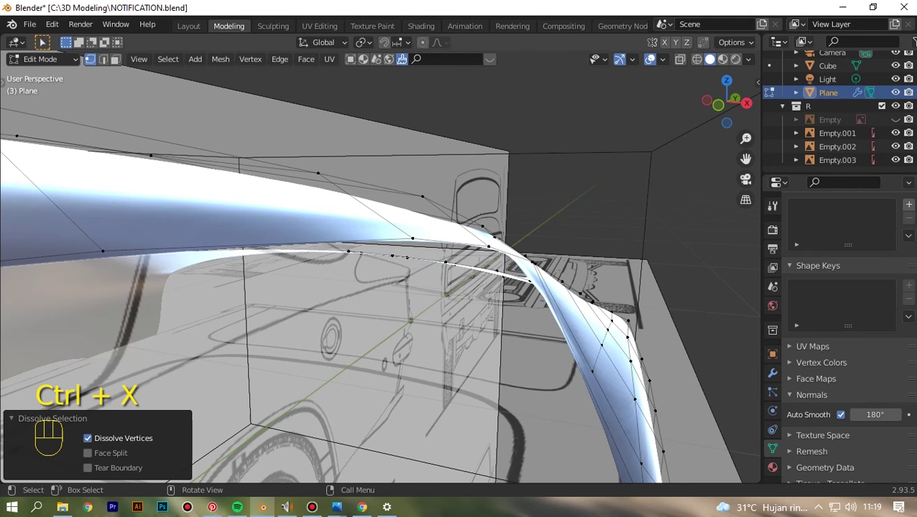
Step: Examine the upper quarter panel's loop vertices against the front blueprint with X-ray shading
key("KP_1")
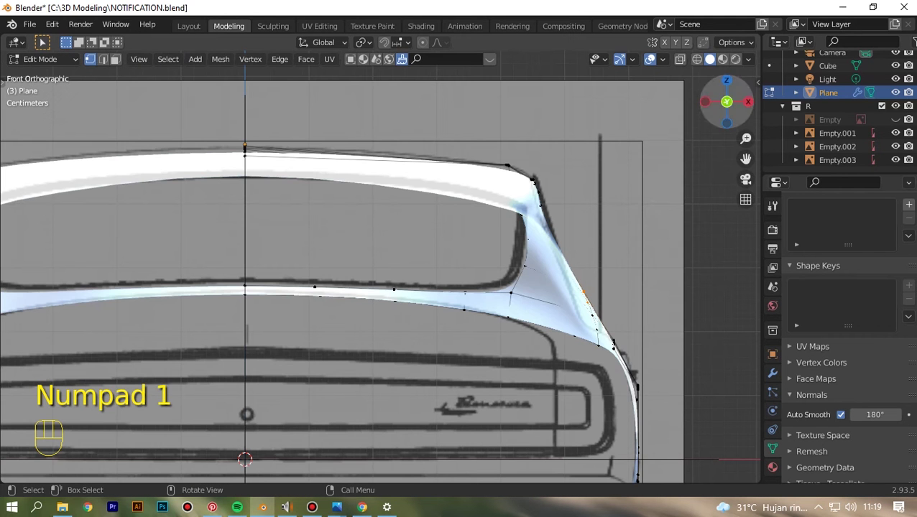
key("alt+z")
scroll(380, 280, "up", 1)
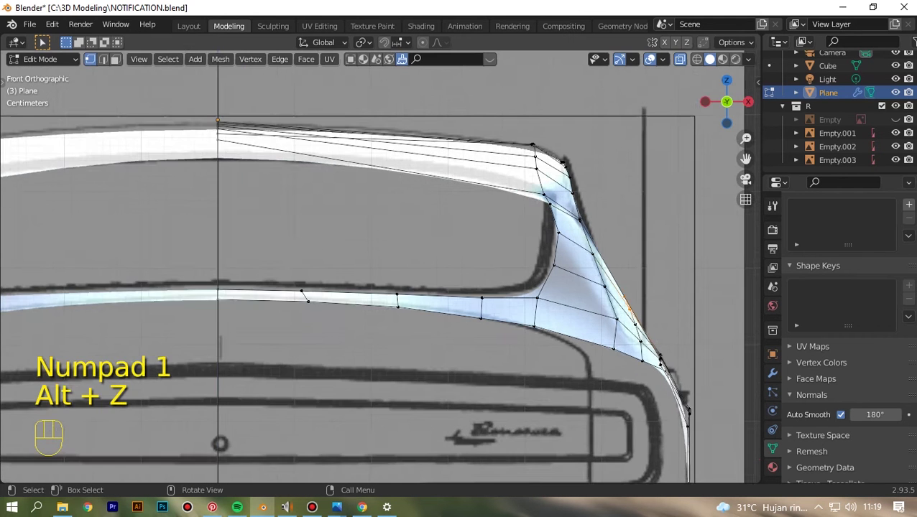
scroll(380, 273, "down", 3)
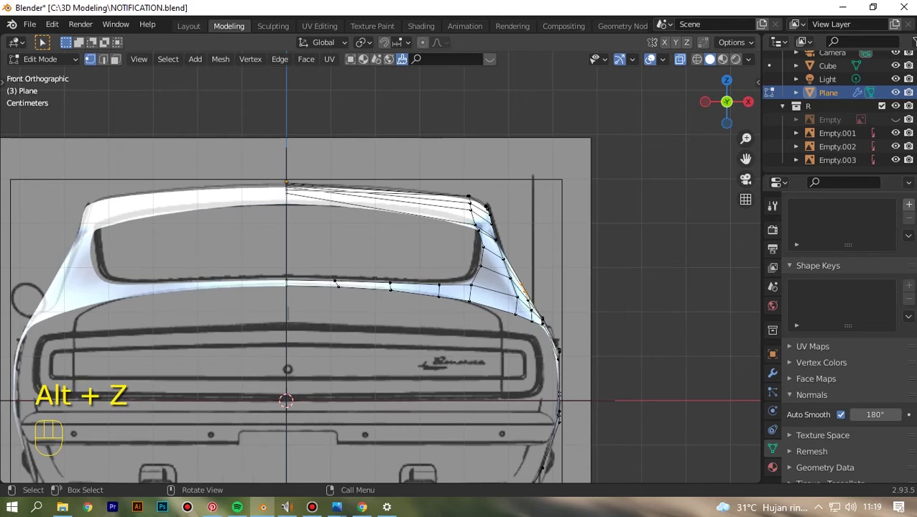
key("KP_1")
scroll(380, 273, "down", 3)
scroll(380, 273, "up", 3)
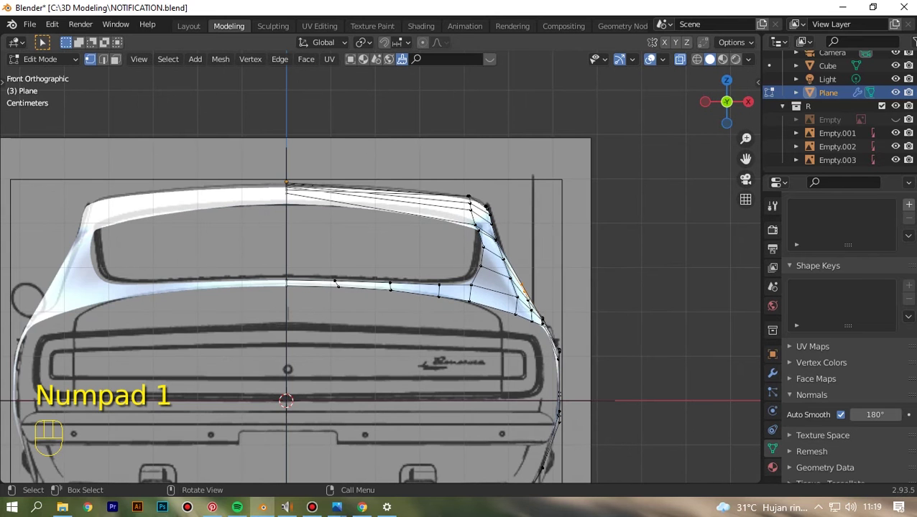
left_click_drag(725, 102, 716, 113)
key("KP_1")
Step: Try to move the selected loop vertices outward to the roof pillar contour in the front view
scroll(380, 267, "up", 5)
left_click_drag(746, 159, 514, 165)
key("g")
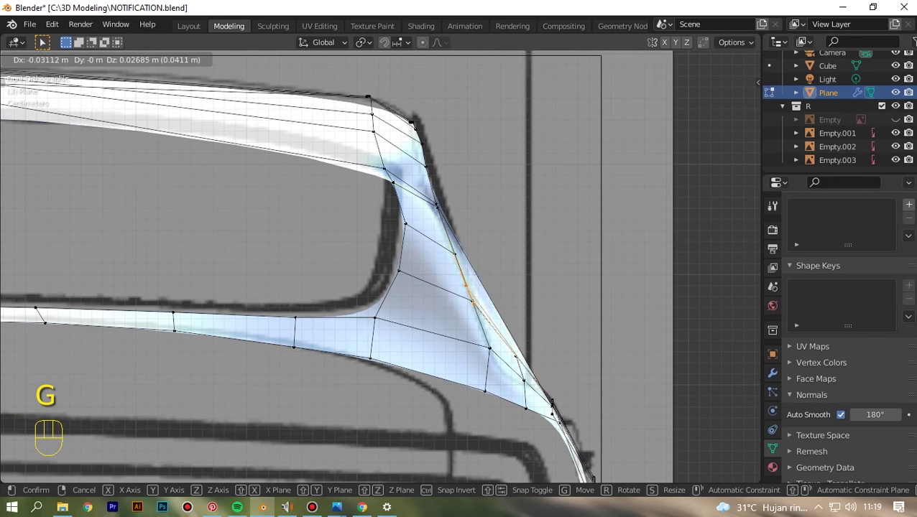
left_click(489, 271)
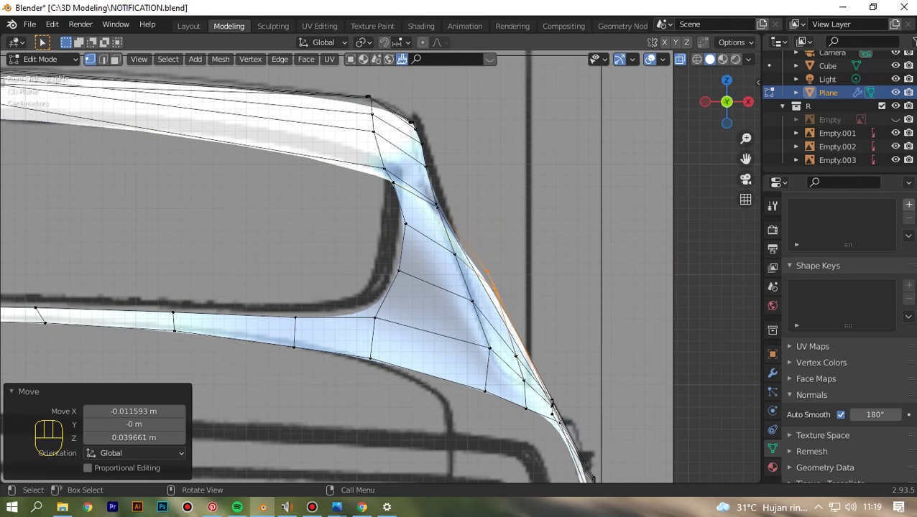
left_click(680, 59)
left_click_drag(724, 102, 658, 106)
key("ctrl+z")
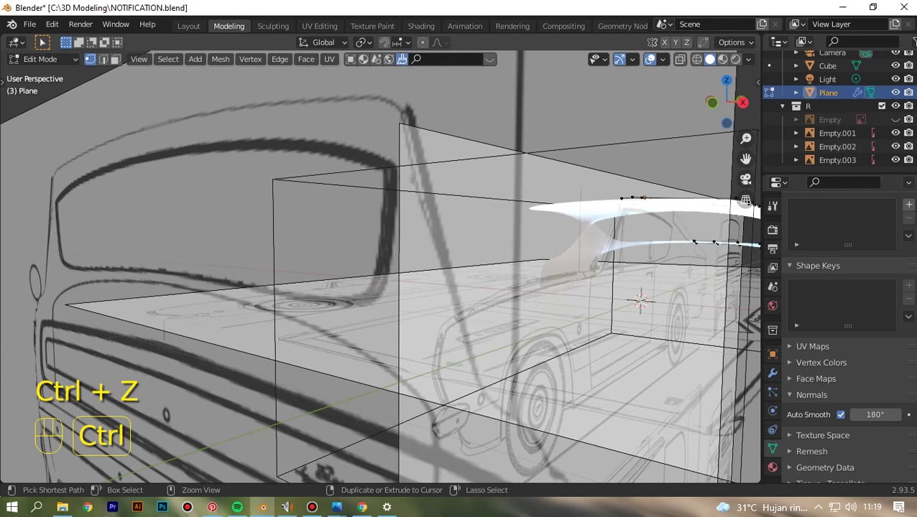
Step: In the right view, lower the quarter panel's door-edge vertex level with the front wheel-arch corner by about 0.026 m
key("Tab")
scroll(380, 266, "down", 10)
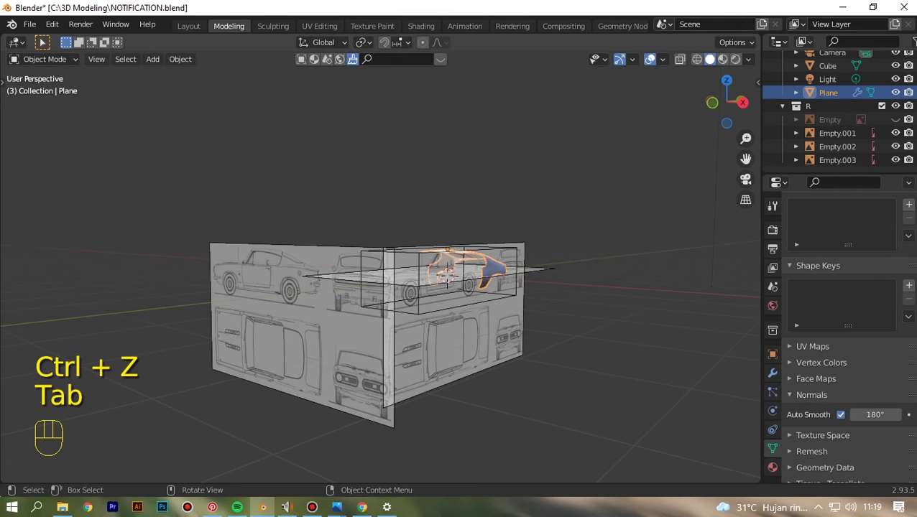
key("KP_3")
scroll(380, 266, "up", 6)
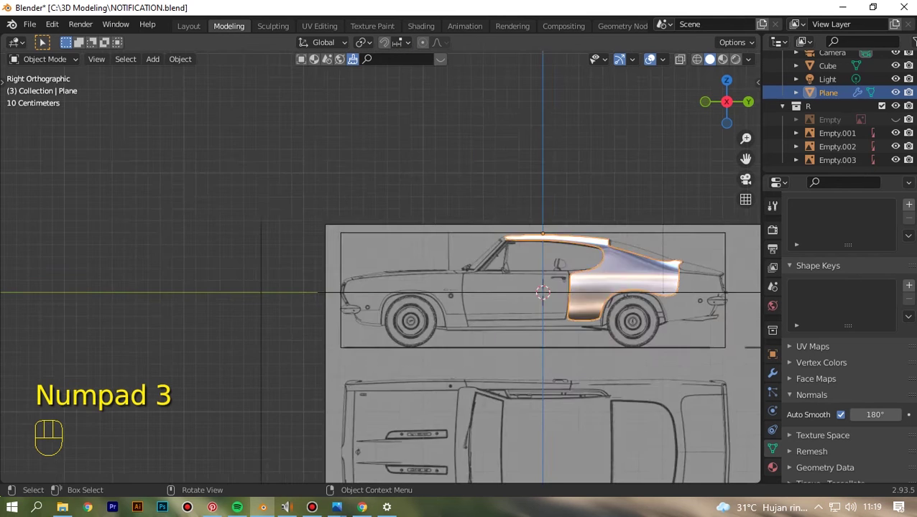
left_click_drag(745, 159, 384, 74)
scroll(380, 265, "up", 3)
key("Tab")
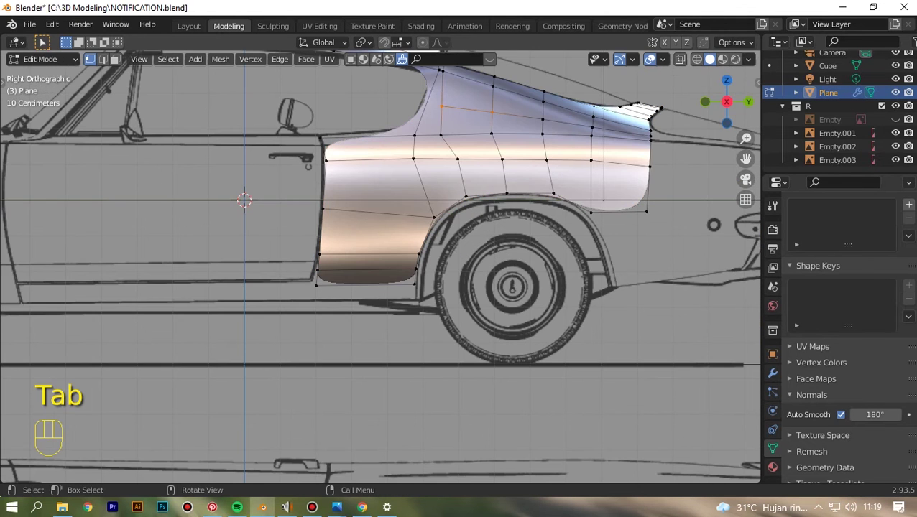
left_click_drag(745, 158, 602, 136)
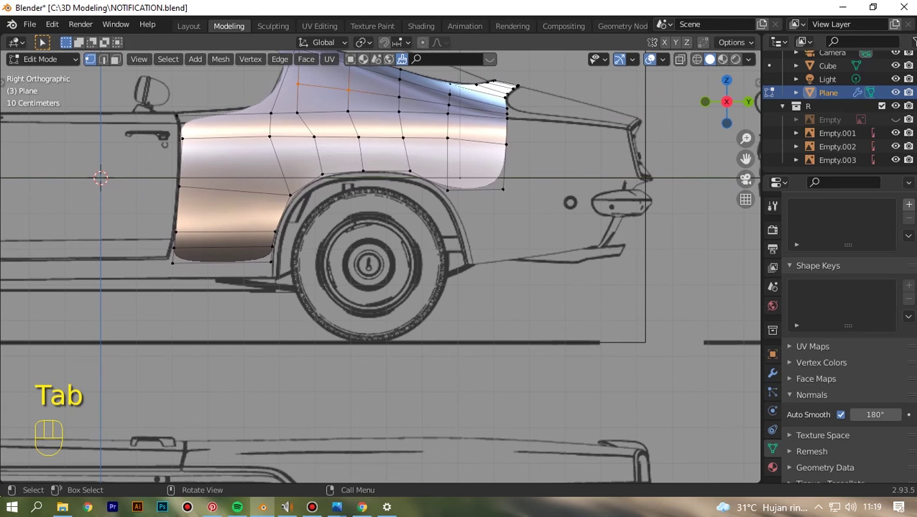
left_click_drag(732, 154, 726, 151)
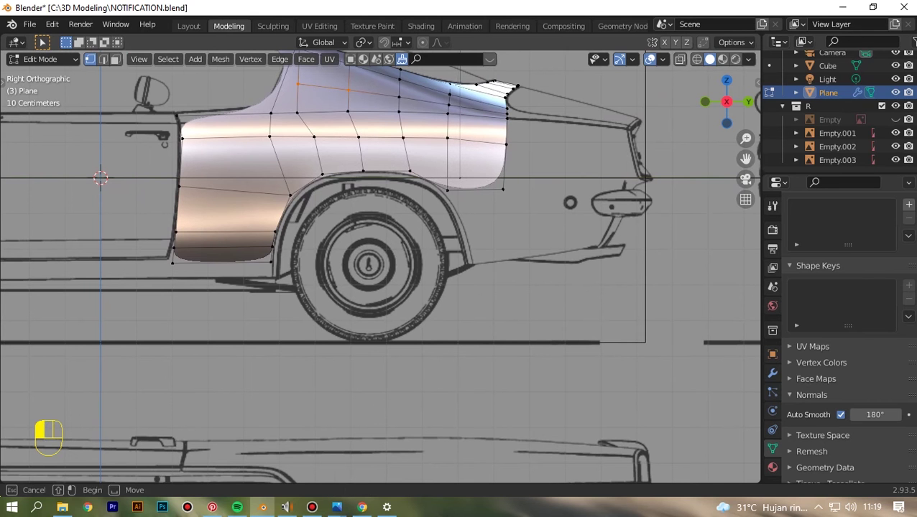
left_click_drag(300, 206, 300, 206)
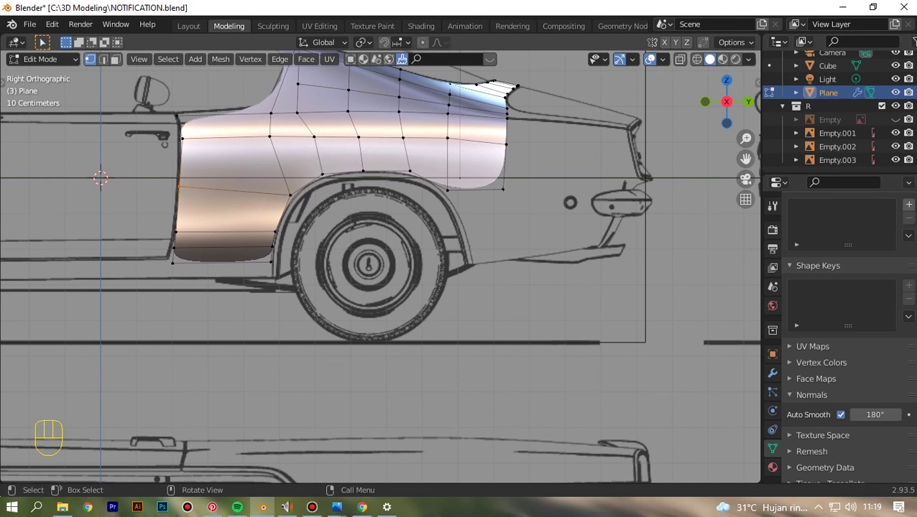
key("g")
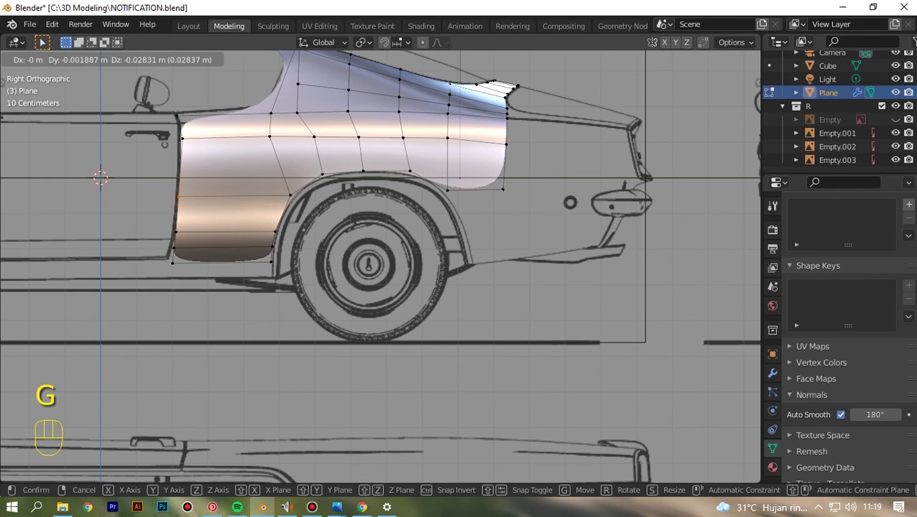
key("Return")
Step: Extrude the lower edge behind the wheel arch downward twice, about 0.10 m and 0.11 m, following the arch to the sill line
scroll(380, 266, "up", 1)
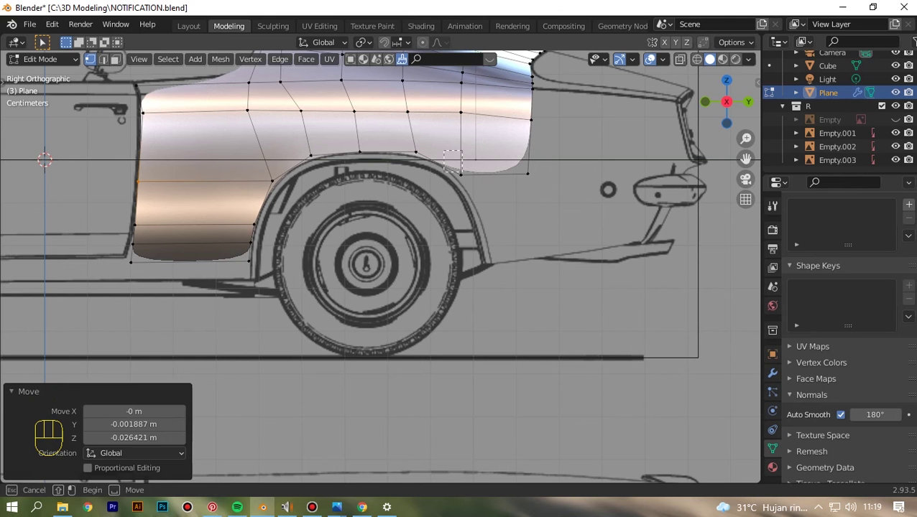
left_click(494, 173)
key("e")
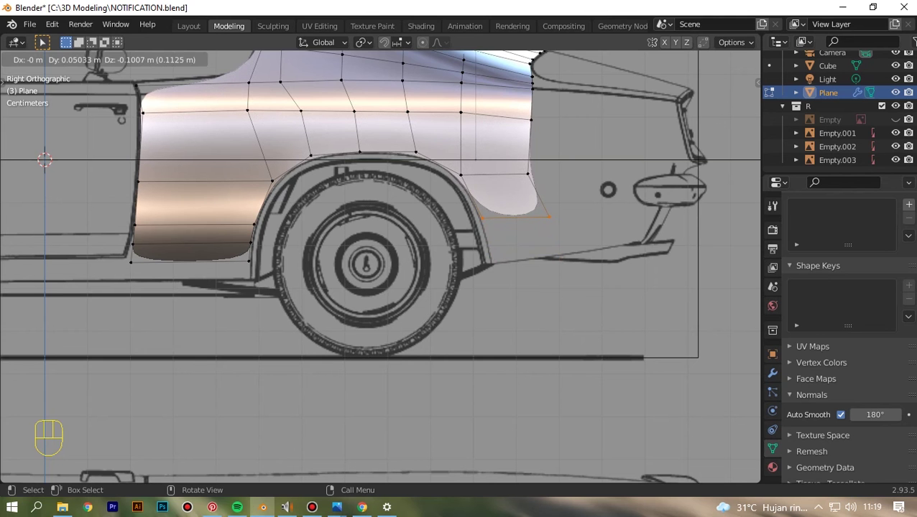
key("Return")
key("e")
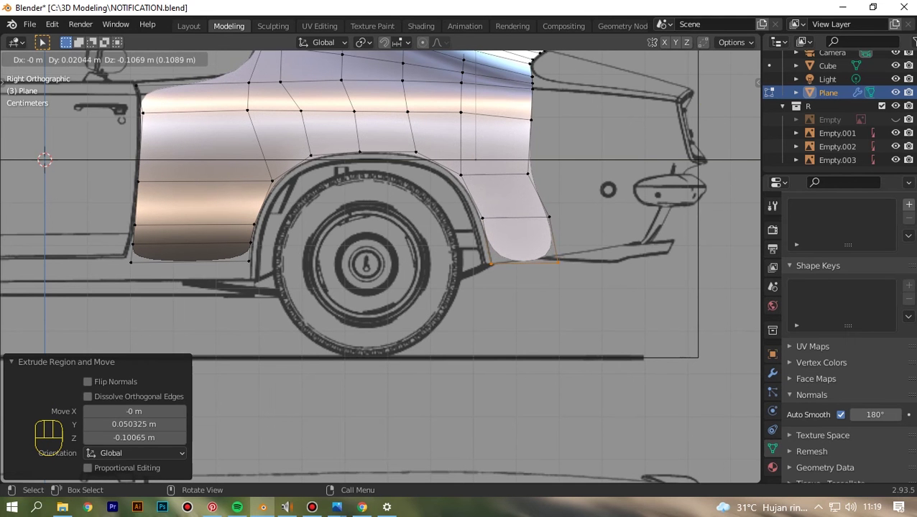
key("Return")
Step: In the back view, move the upper of the two extruded edges inward onto the lower body contour
middle_click_drag(381, 273, 474, 248)
key("KP_1")
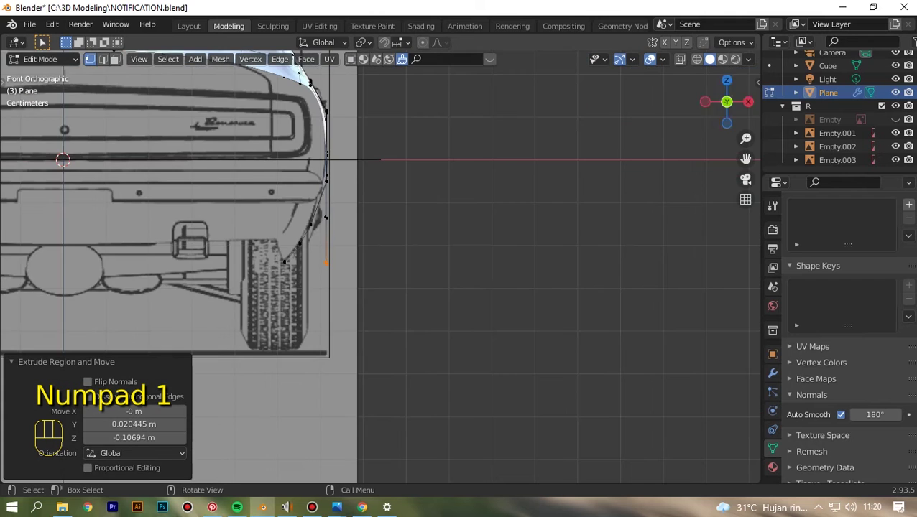
left_click(748, 102)
left_click(748, 101)
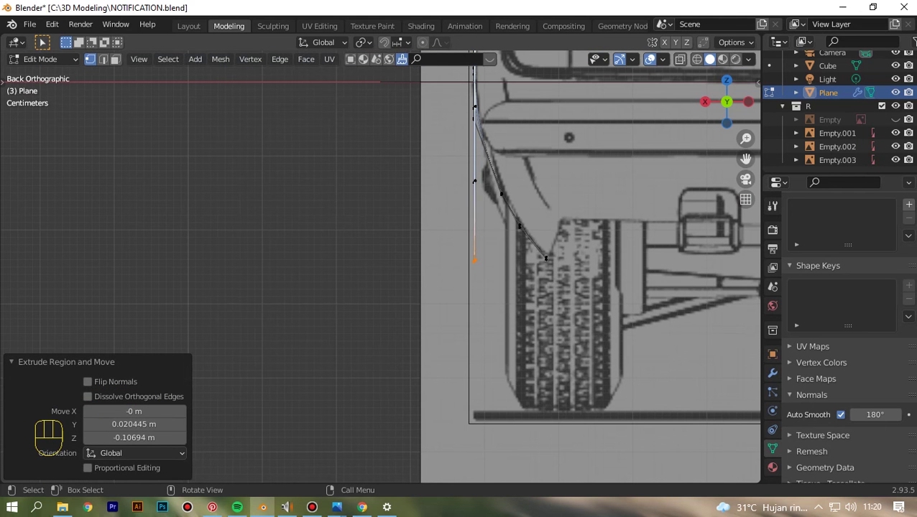
left_click_drag(460, 167, 488, 215)
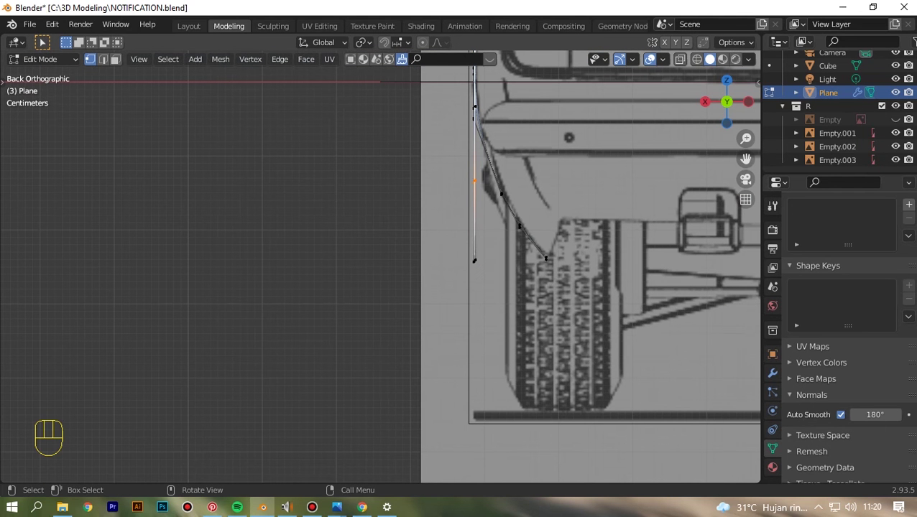
key("g")
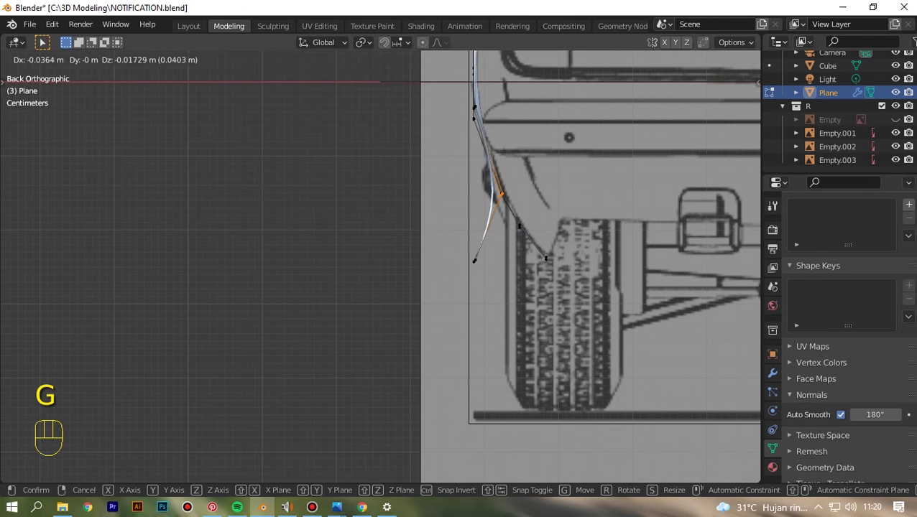
left_click(501, 194)
Step: Move the bottom extruded edge about 0.062 m inward and 0.046 m up, and extrude another edge to the body contour's lower tip
left_click(474, 260)
key("g")
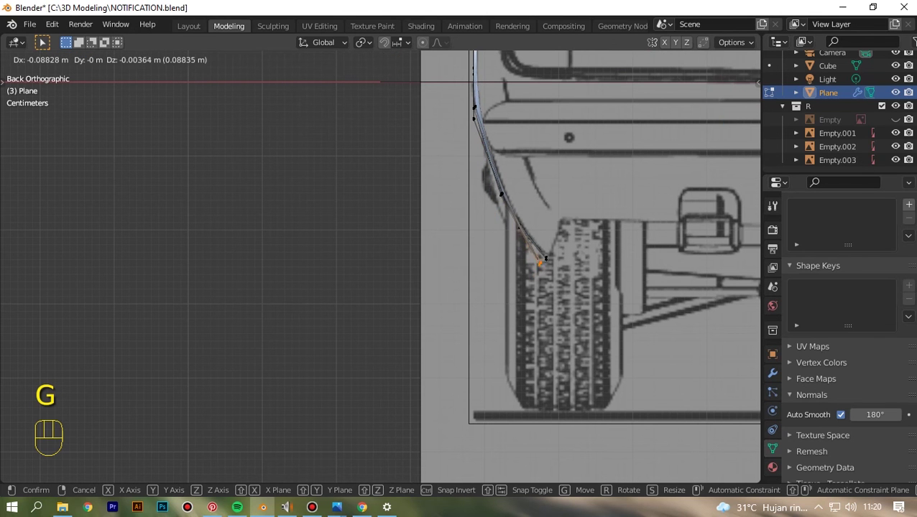
left_click(520, 227)
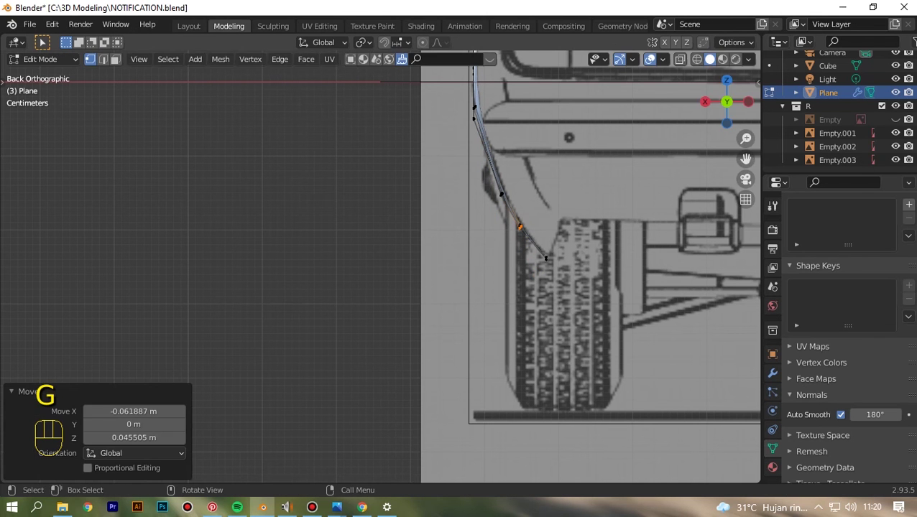
key("e")
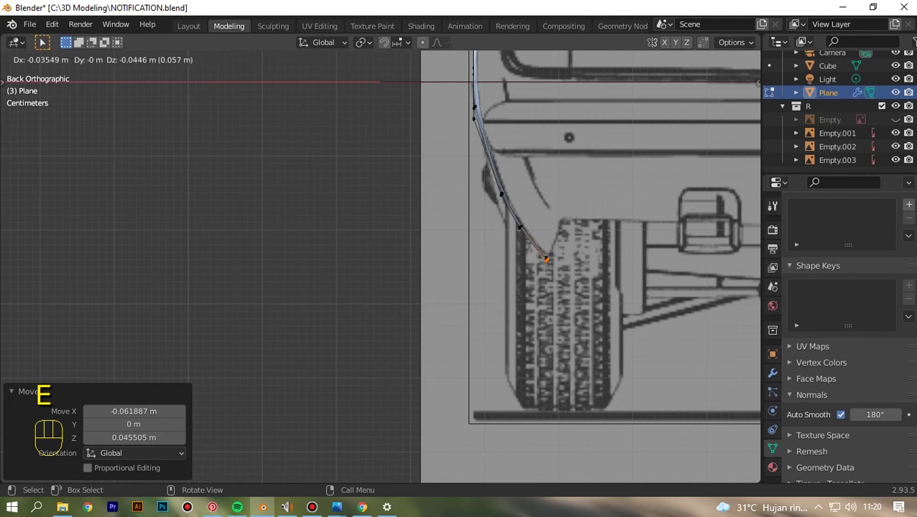
left_click(546, 259)
Step: Inspect the extended quarter panel from the front and right, comparing its Edit Mode mesh with the smoothed Object Mode surface
scroll(546, 258, "down", 5)
key("KP_1")
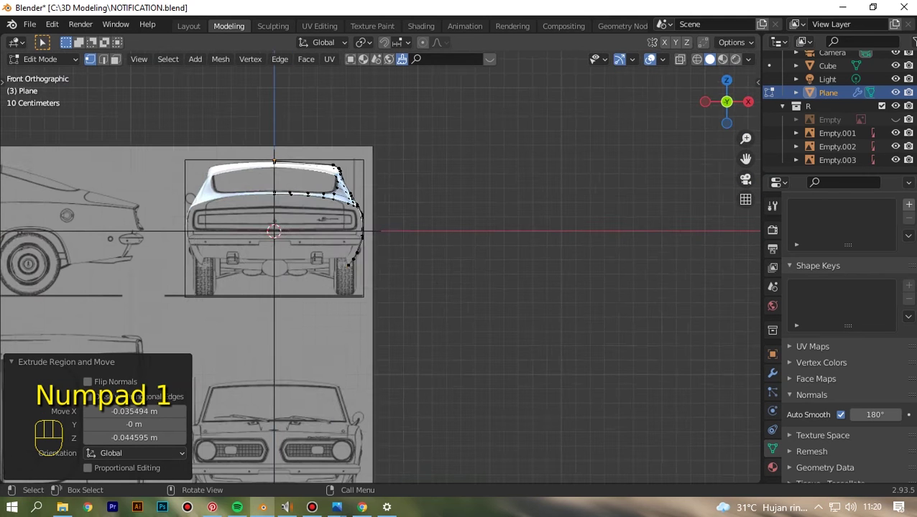
left_click(747, 101)
key("Tab")
scroll(381, 287, "up", 4)
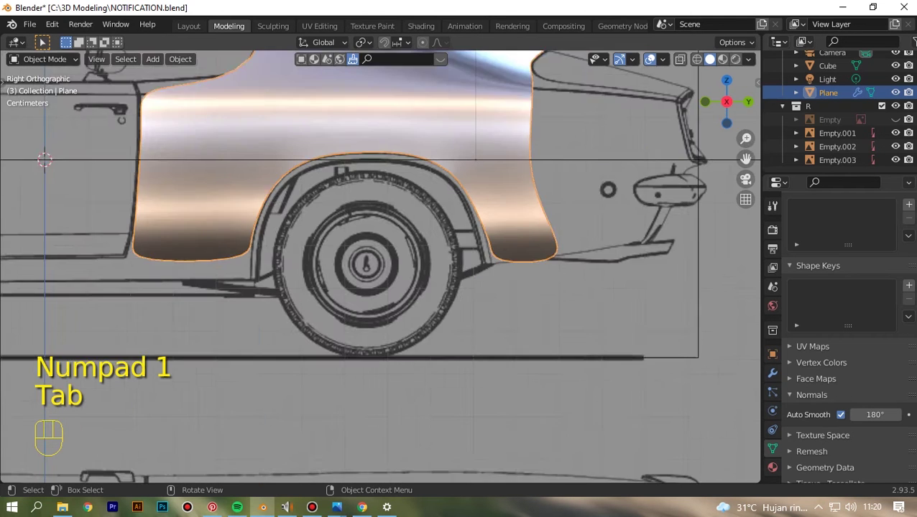
scroll(381, 266, "up", 2)
key("Tab")
scroll(381, 266, "down", 4)
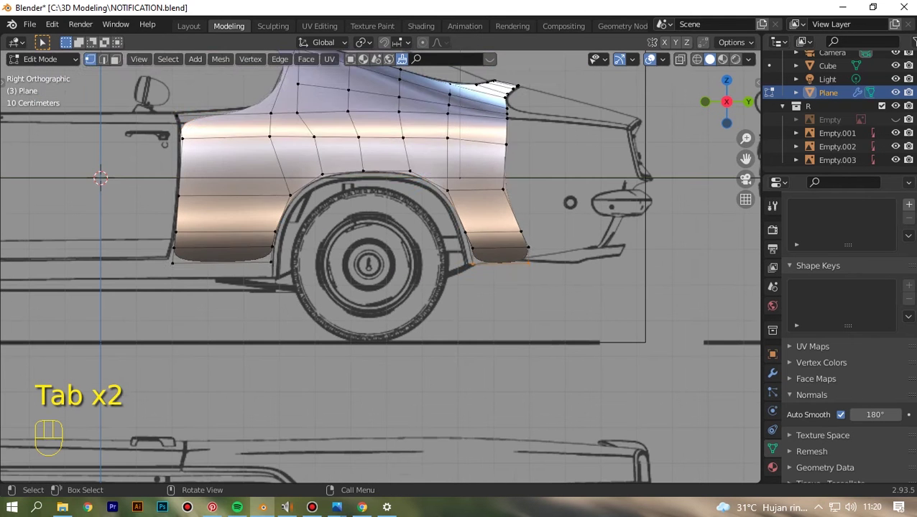
key("Tab")
scroll(381, 266, "up", 2)
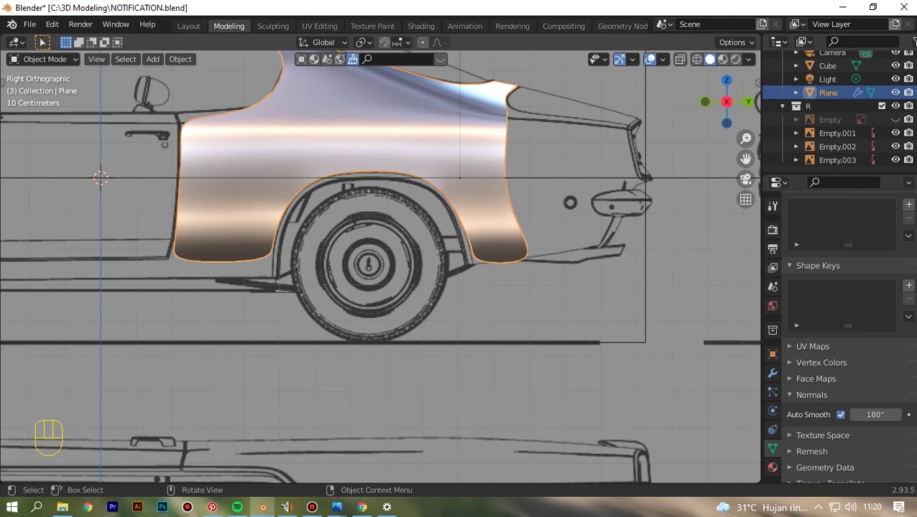
Step: Inspect the body from the top in Object Mode, comparing it with the top blueprint through X-ray
key("KP_7")
scroll(386, 266, "down", 2)
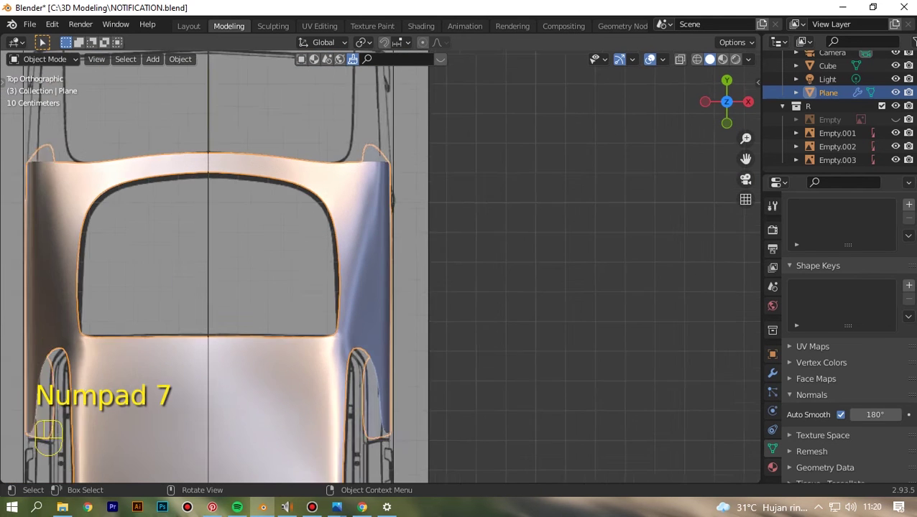
left_click_drag(746, 159, 769, 221)
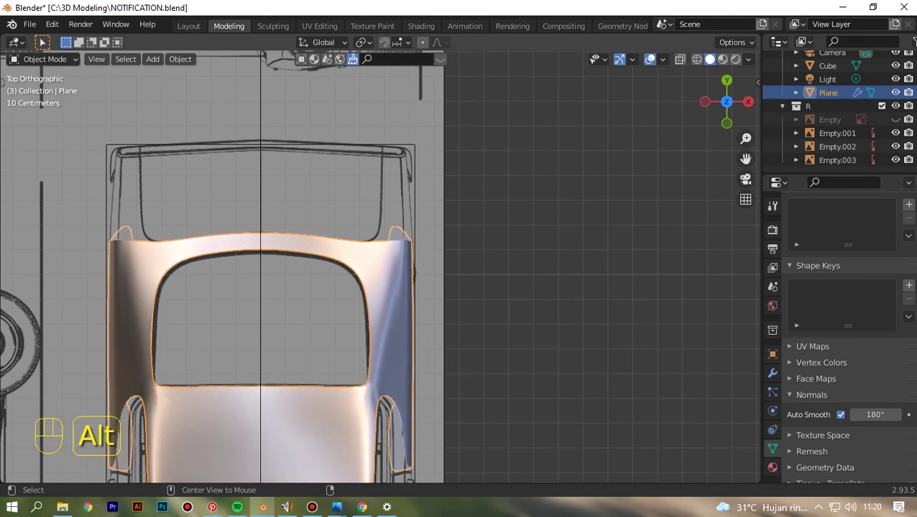
key("alt+z")
key("alt+z")
scroll(386, 278, "down", 1)
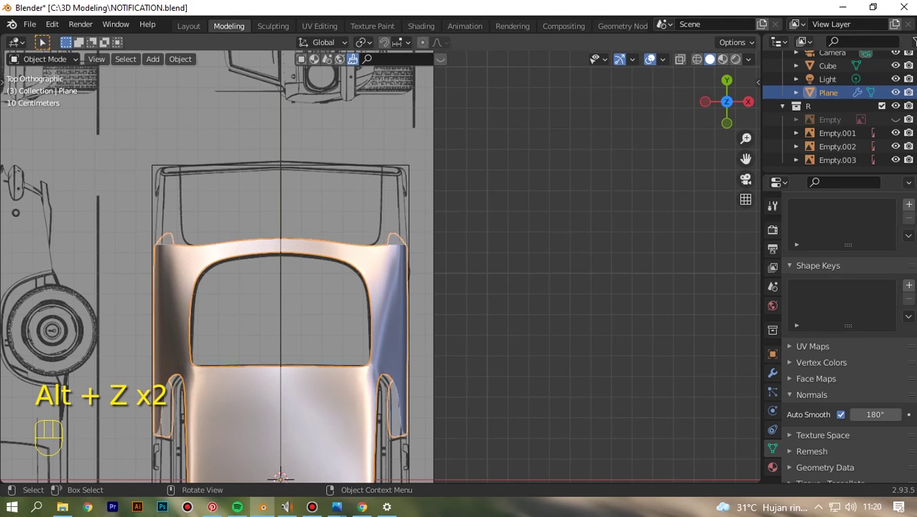
left_click_drag(747, 161, 744, 53)
key("alt+z")
scroll(380, 266, "up", 3)
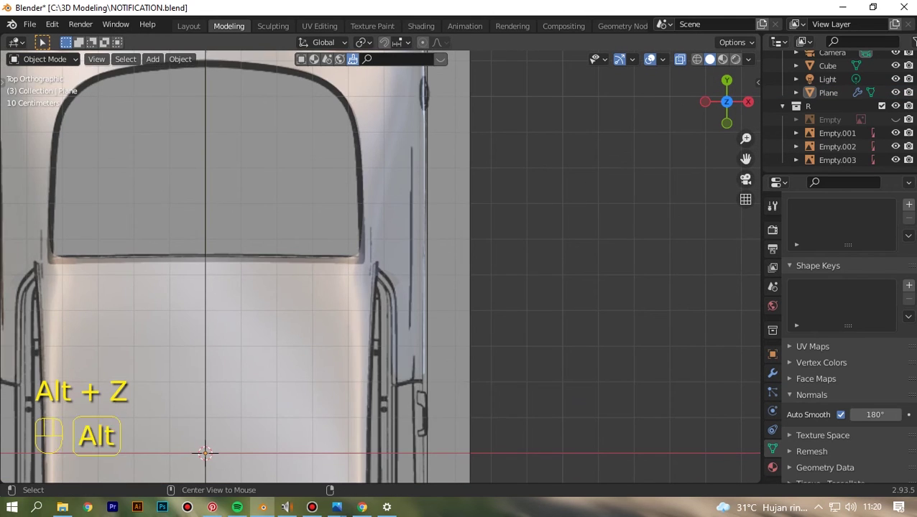
Step: Turn off X-ray display and return the car body mesh to Edit Mode at the rear quarter panel
key("alt+z")
scroll(380, 267, "down", 4)
left_click_drag(725, 102, 600, 32)
scroll(380, 267, "up", 3)
key("Tab")
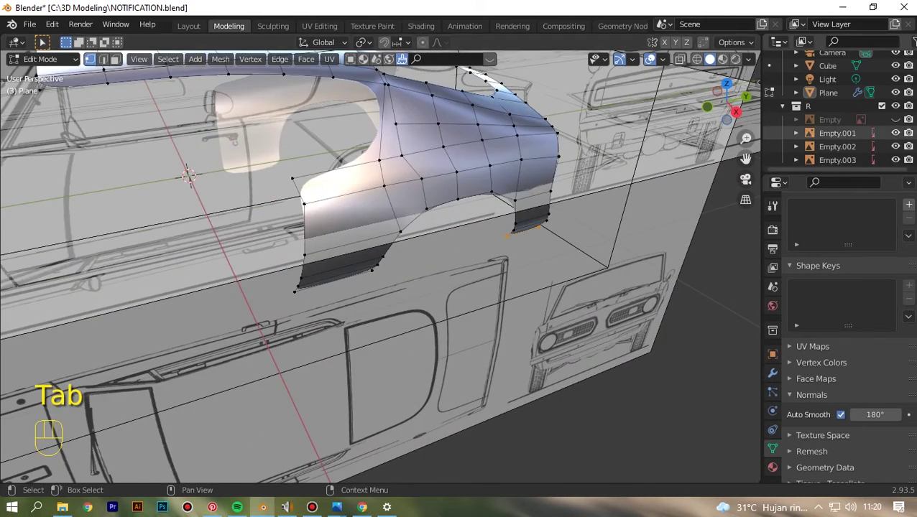
Step: In the right view, knife-cut an edge from the rear pillar's middle vertex to the side window's rear edge
key("KP_1")
key("KP_3")
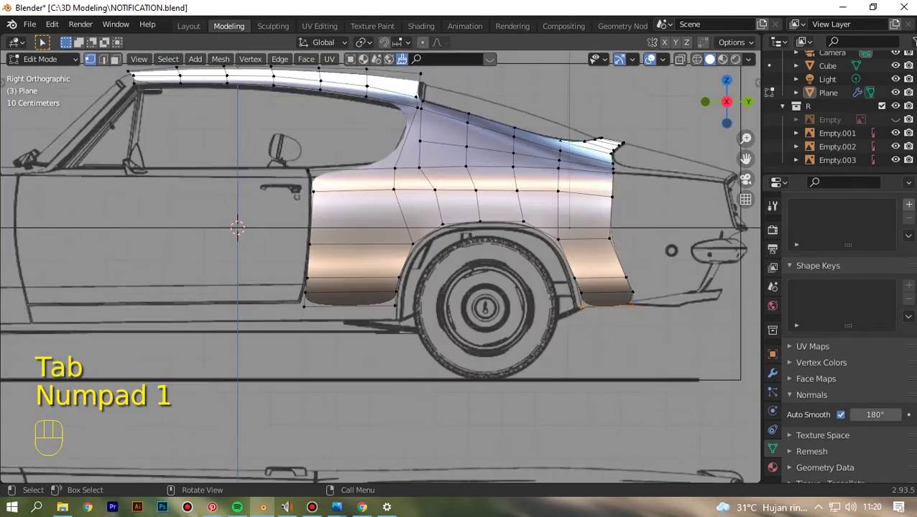
left_click_drag(746, 159, 756, 334)
scroll(474, 248, "up", 3)
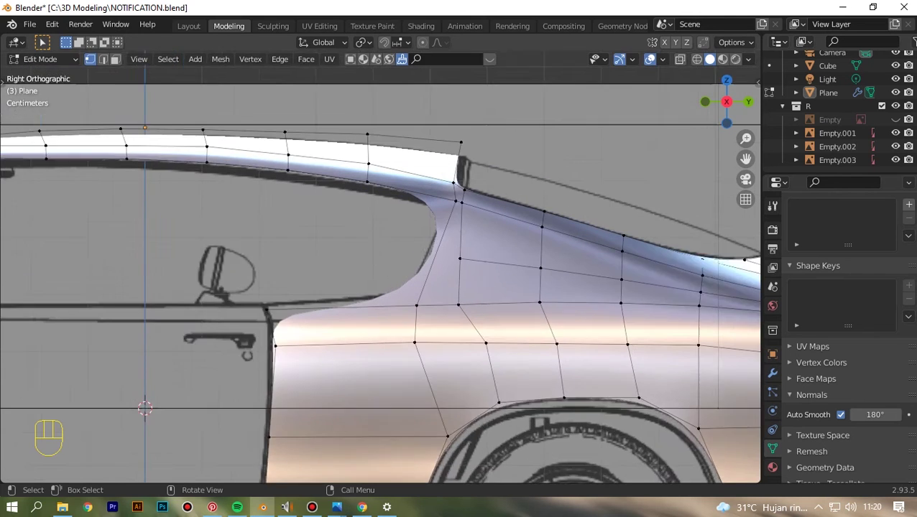
left_click_drag(475, 245, 490, 269)
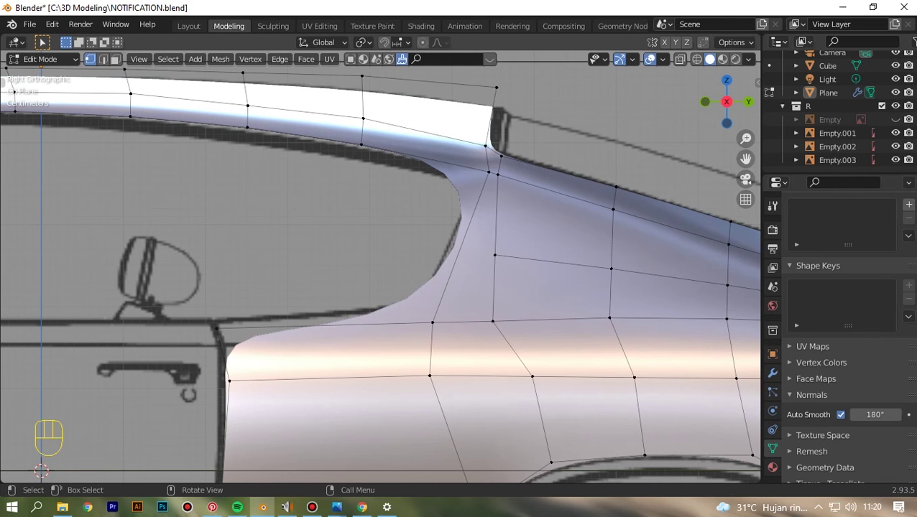
key("k")
left_click(494, 255)
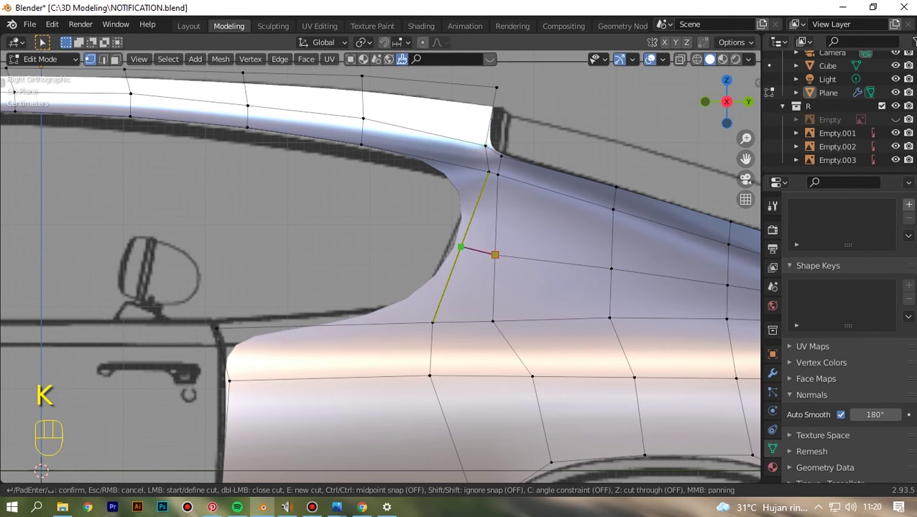
left_click(462, 248)
key("Return")
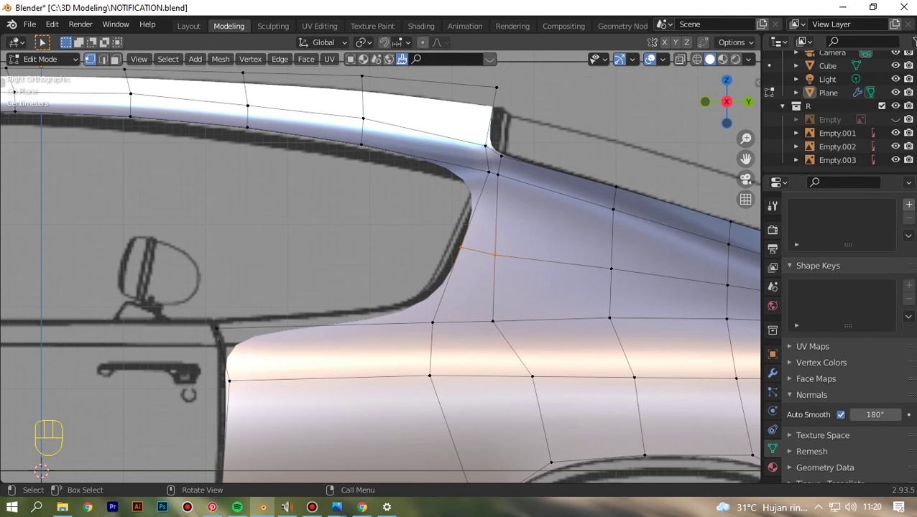
Step: Inspect the smoothed body in Object Mode from the front, left and right against the blueprints, and save the file
scroll(380, 267, "down", 1)
middle_click_drag(380, 267, 243, 240)
key("KP_1")
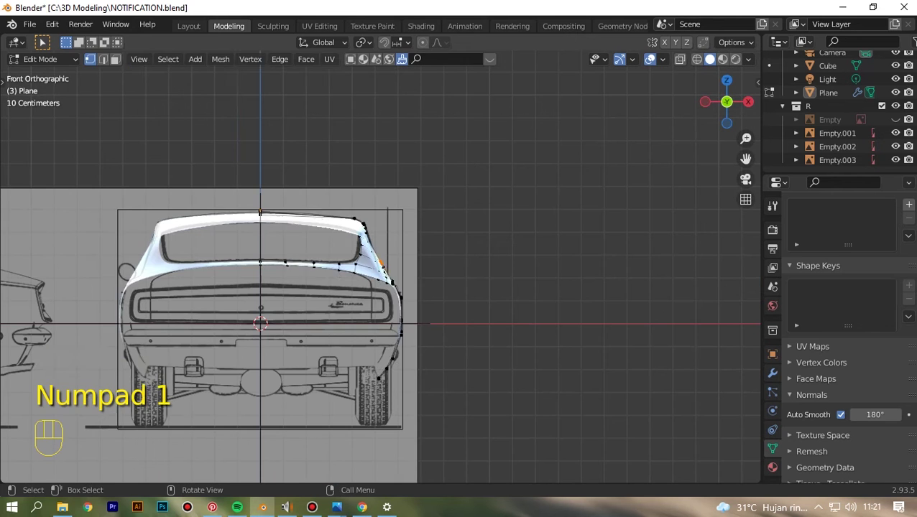
key("Tab")
left_click_drag(704, 102, 708, 102)
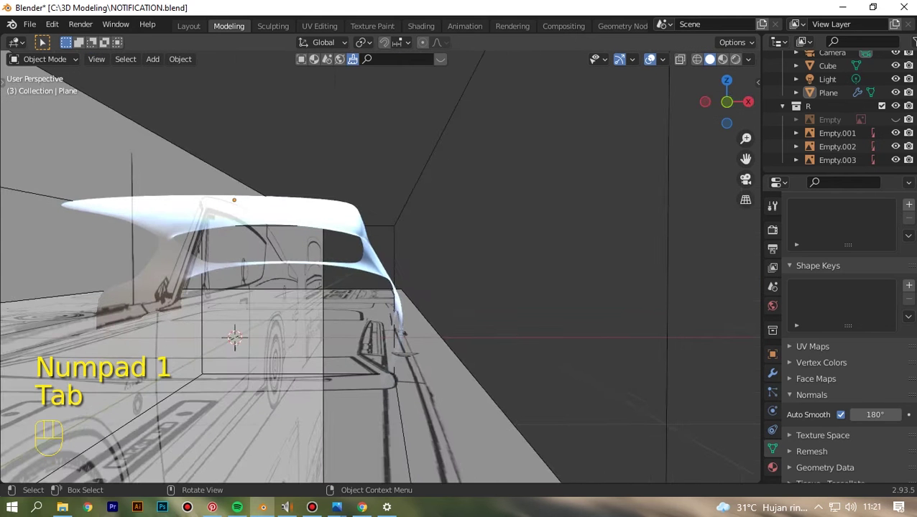
left_click(705, 102)
scroll(381, 267, "down", 4)
scroll(380, 267, "up", 3)
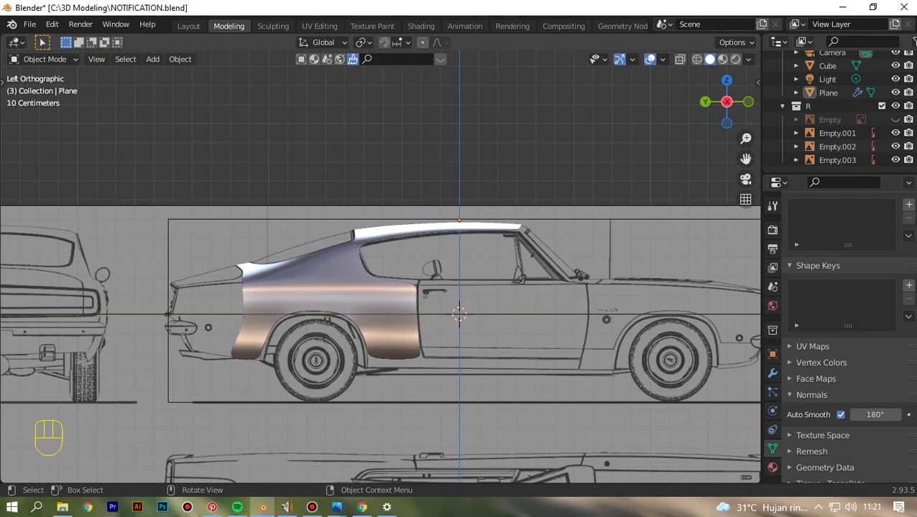
left_click(726, 102)
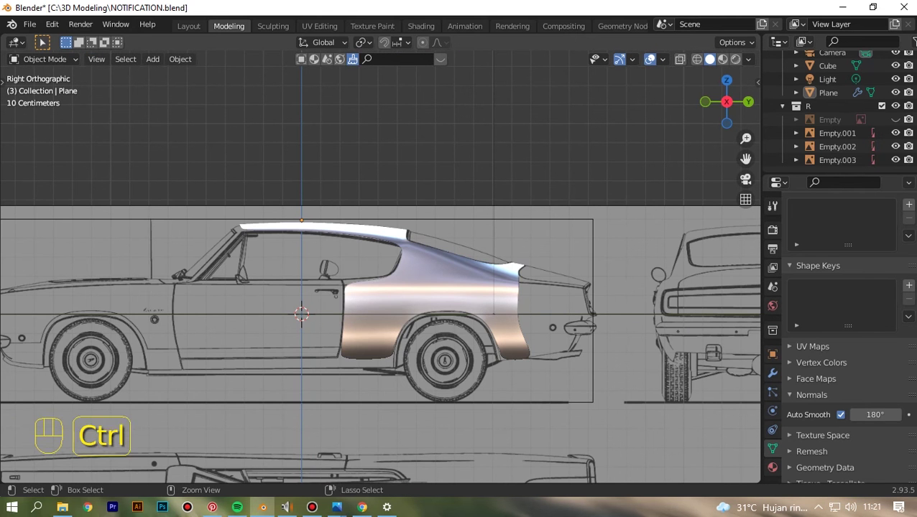
key("ctrl+s")
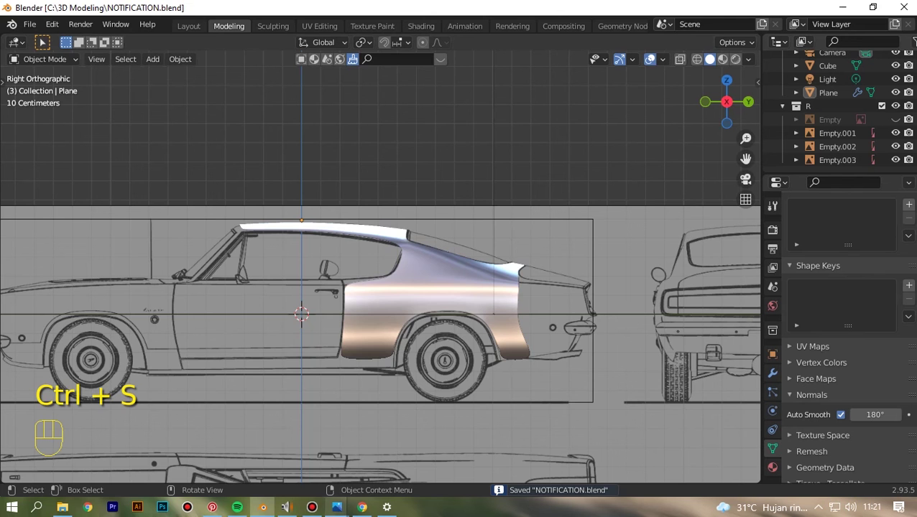
left_click(311, 508)
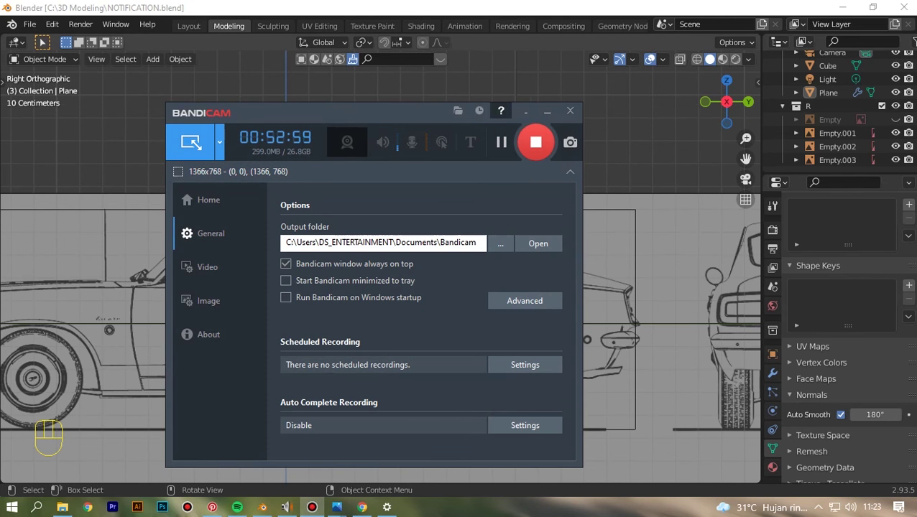
left_click(548, 111)
Step: In the right view, extrude the roof's front edge about 0.028 m forward and 0.024 m down to the windshield frame
scroll(380, 267, "up", 4)
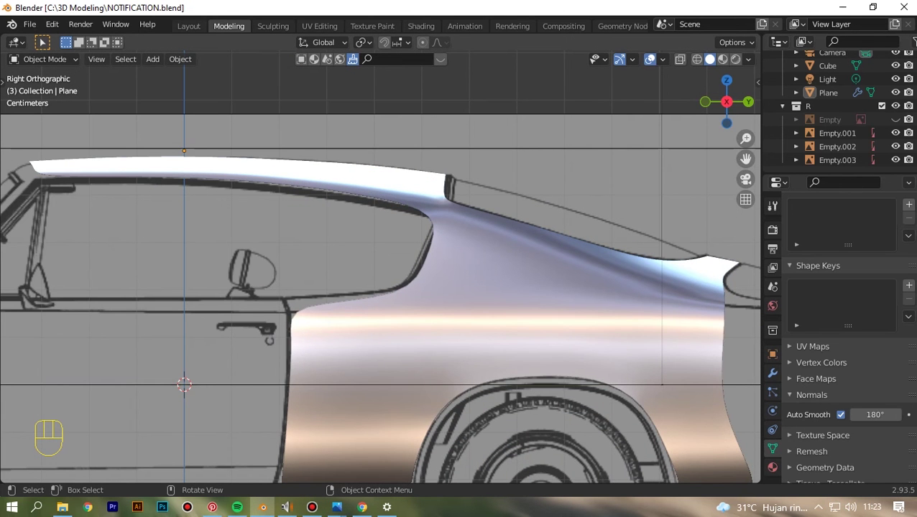
middle_click_drag(253, 242, 508, 291, "shift")
scroll(380, 266, "up", 2)
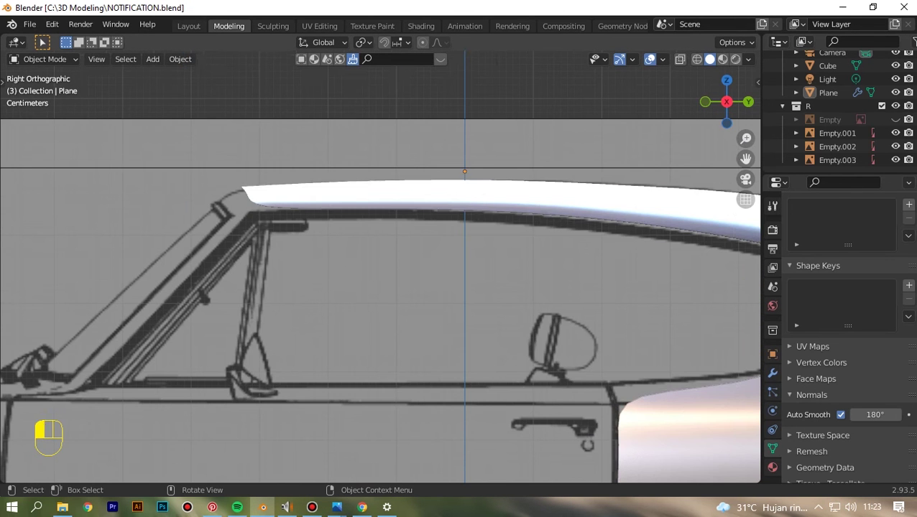
key("Tab")
scroll(302, 201, "up", 2)
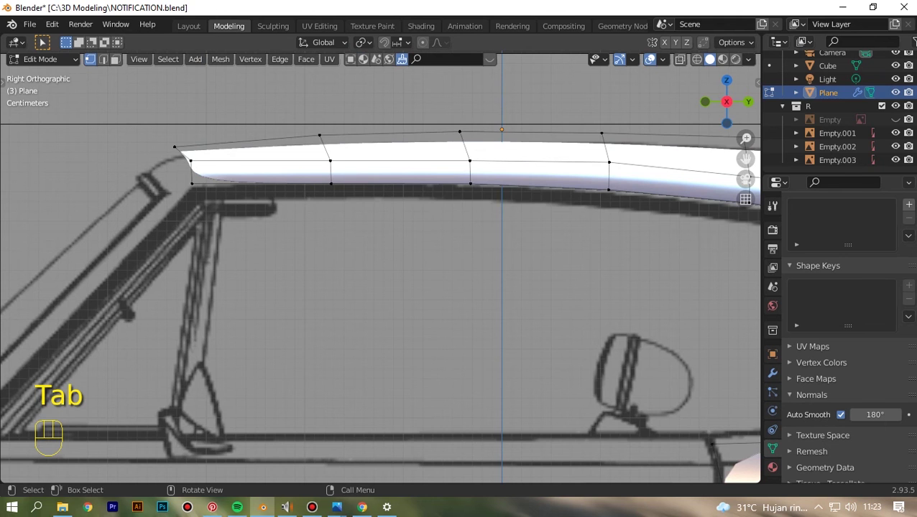
left_click_drag(746, 158, 868, 220)
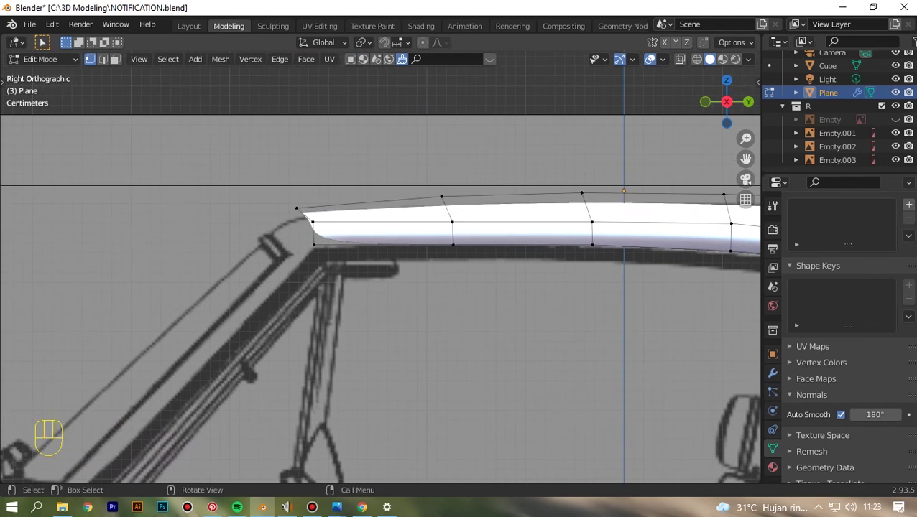
scroll(380, 267, "up", 2)
left_click_drag(226, 167, 290, 211)
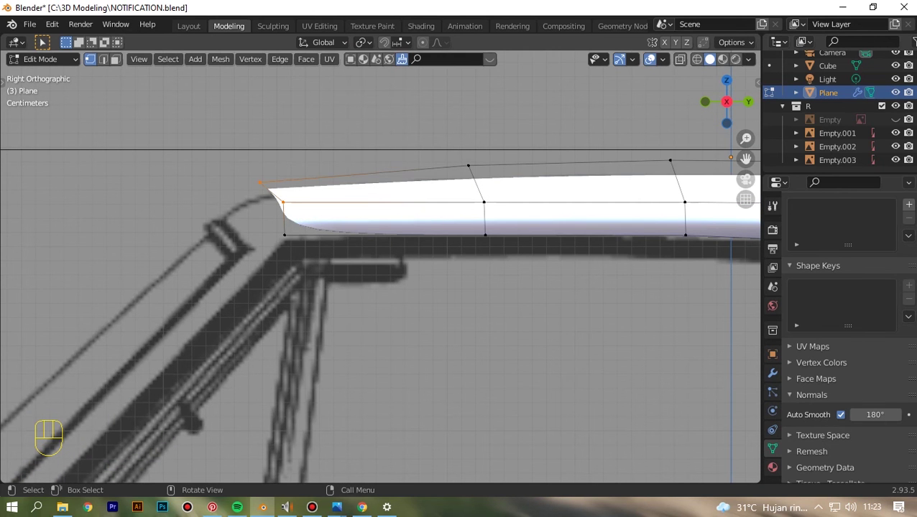
key("e")
key("e")
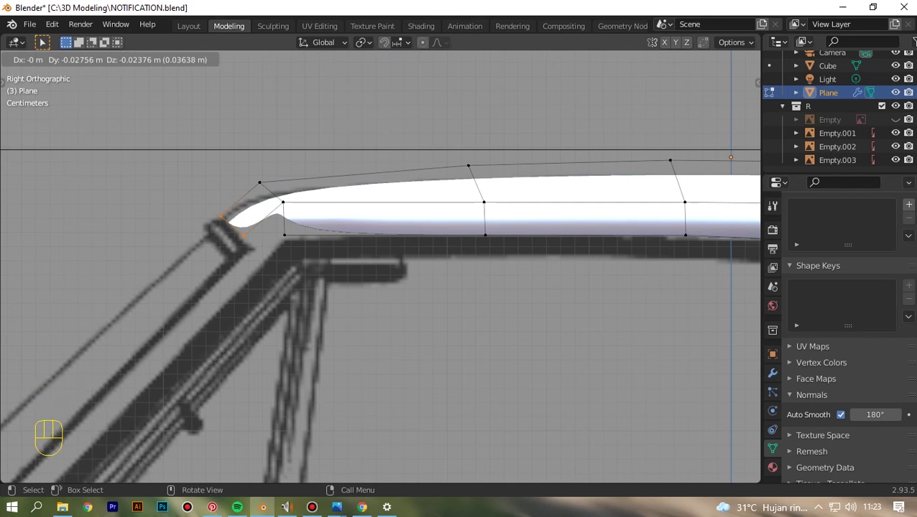
left_click(247, 239)
Step: Try to move the lower vertex of the extruded edge at the roof's front corner
left_click_drag(704, 102, 753, 120)
key("KP_1")
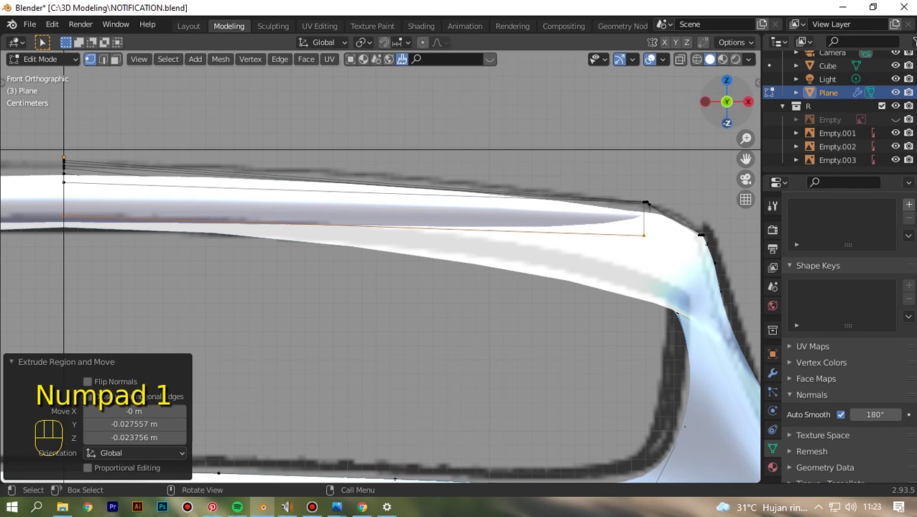
left_click(748, 102)
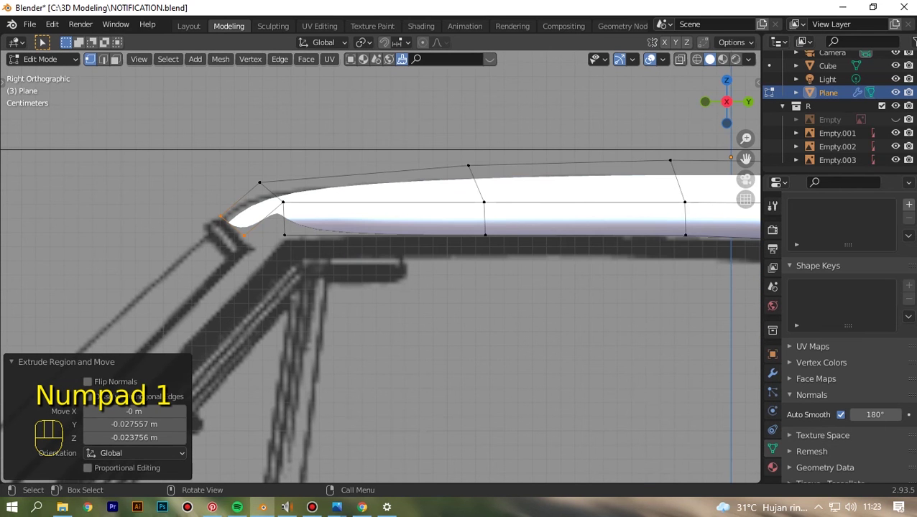
scroll(382, 265, "up", 1)
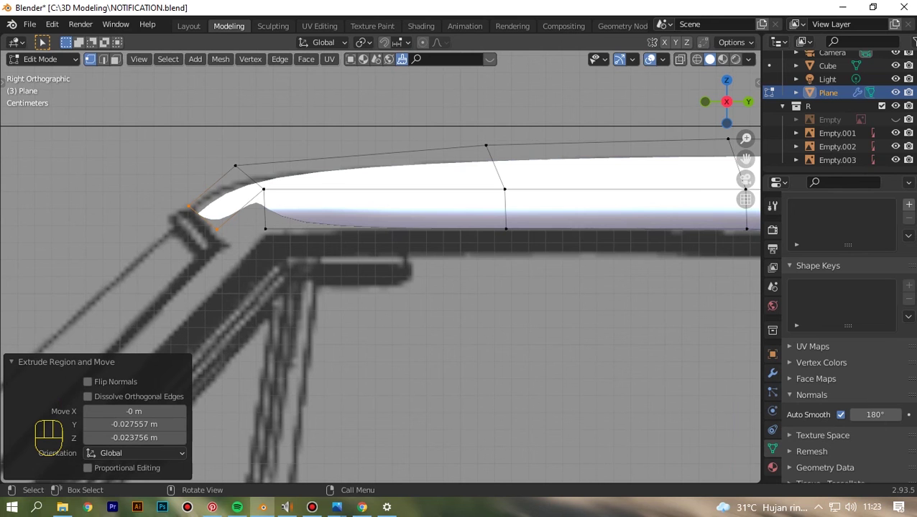
scroll(381, 265, "up", 1)
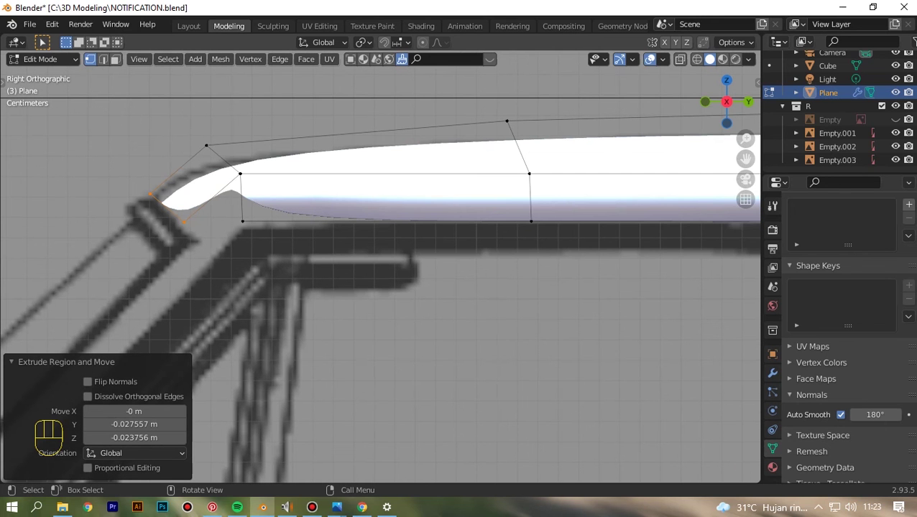
left_click_drag(746, 159, 802, 140)
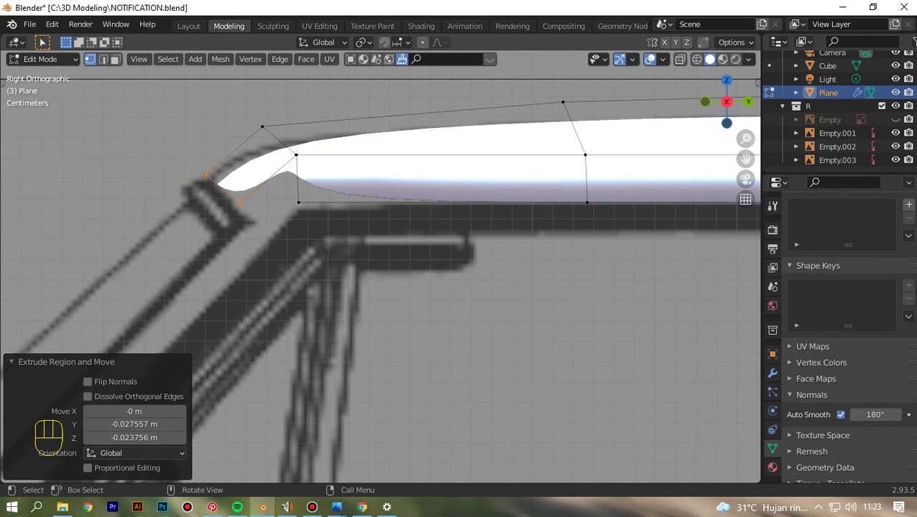
left_click_drag(227, 195, 247, 224)
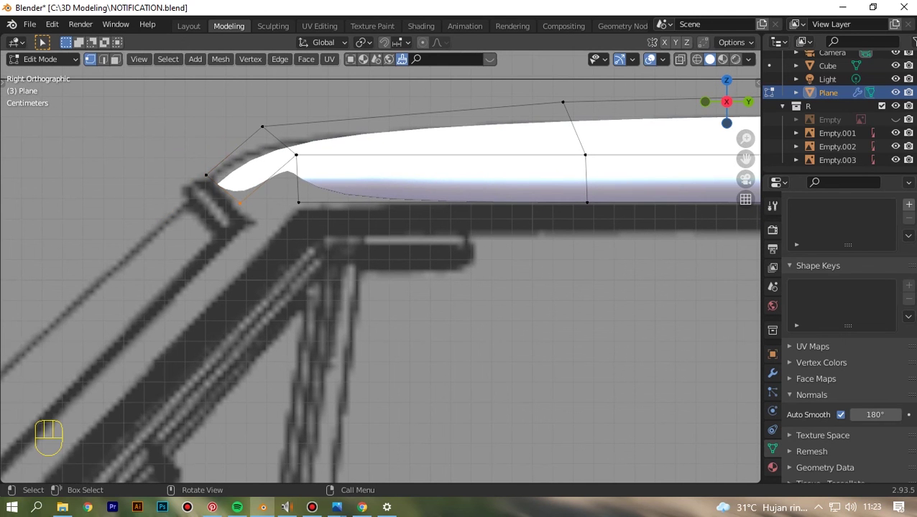
key("g")
key("ctrl+z")
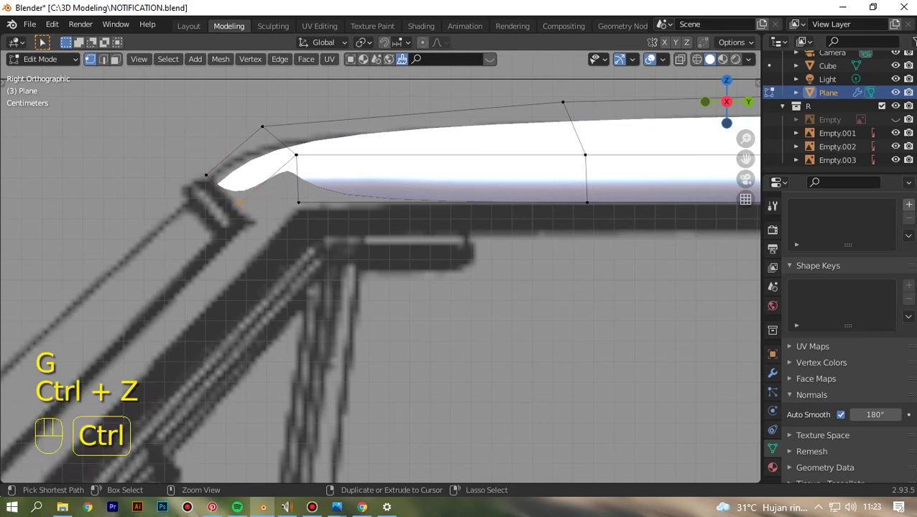
Step: Inspect the whole body in Object Mode from the front, left and right, comparing the extended roof with the blueprints
scroll(380, 266, "down", 11)
scroll(380, 266, "up", 1)
key("Tab")
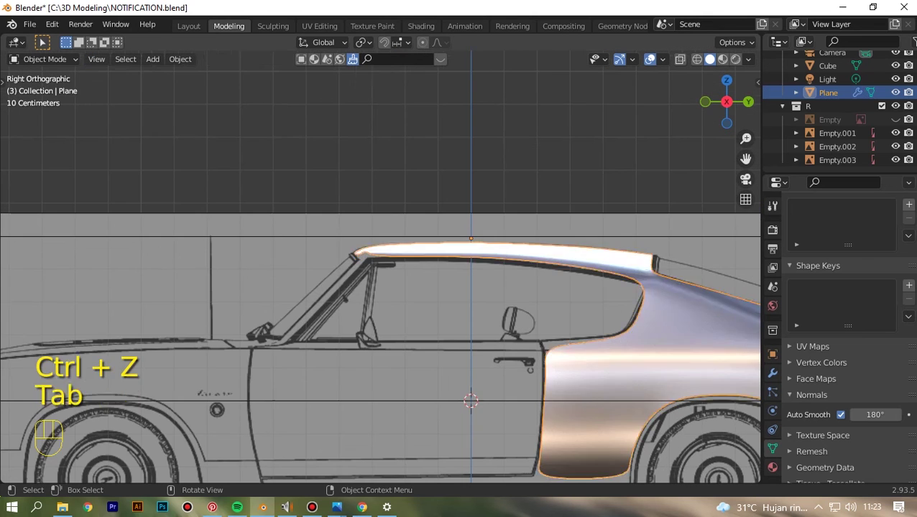
scroll(380, 266, "down", 5)
left_click_drag(724, 102, 574, 144)
key("KP_1")
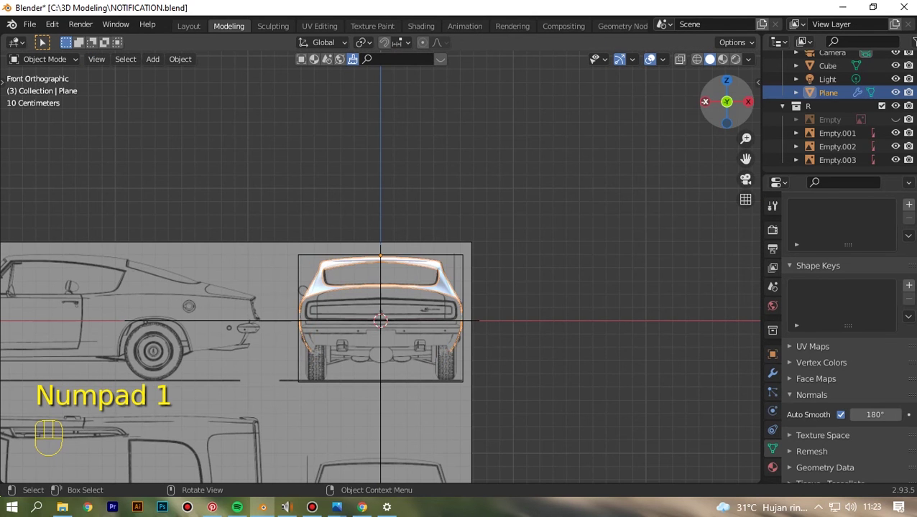
left_click(704, 102)
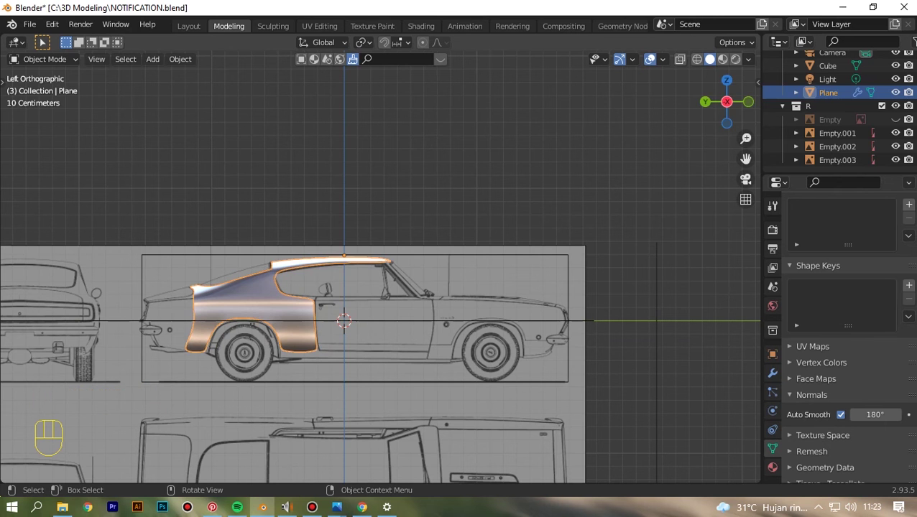
left_click(647, 158)
left_click_drag(726, 103, 906, 103)
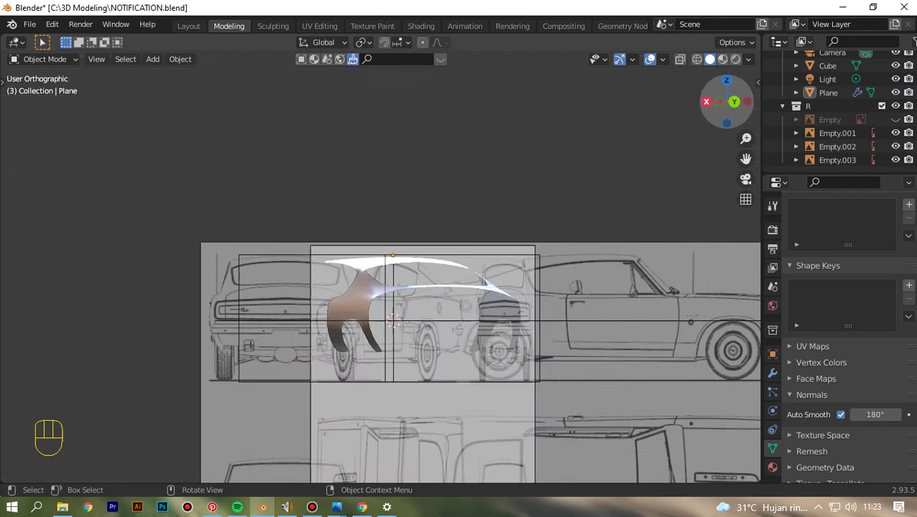
left_click(707, 102)
scroll(382, 269, "up", 6)
Step: Fill a triangular face at the roof's front corner between the extruded edge's lower vertex and the two adjacent side vertices
left_click(382, 258)
scroll(382, 267, "up", 8)
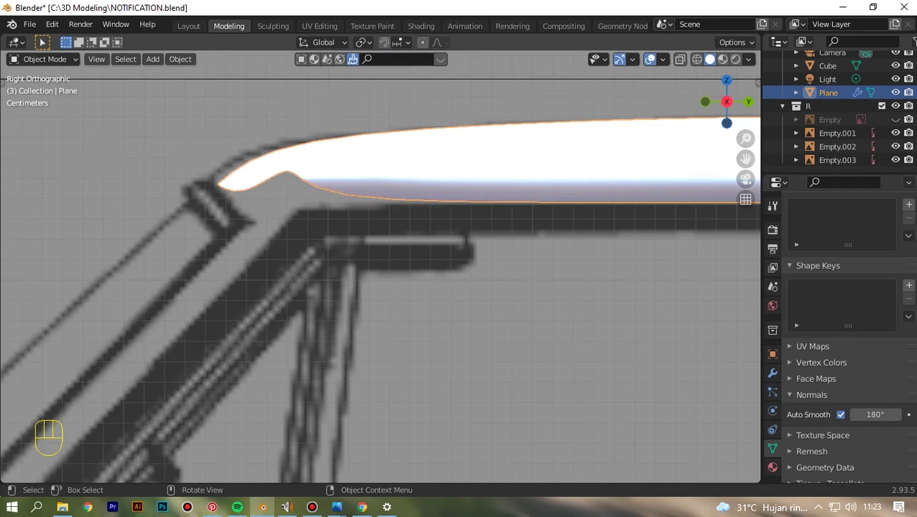
key("Tab")
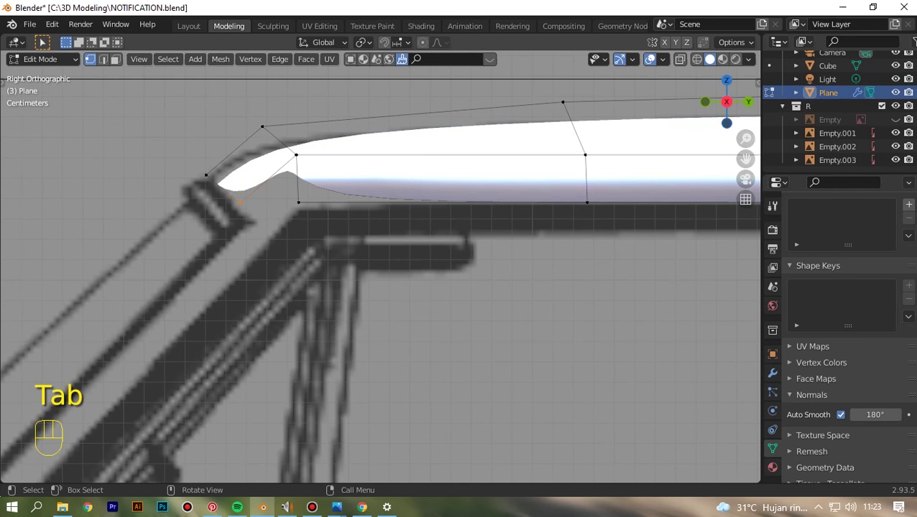
left_click_drag(229, 187, 252, 240)
left_click_drag(283, 147, 305, 227, "shift")
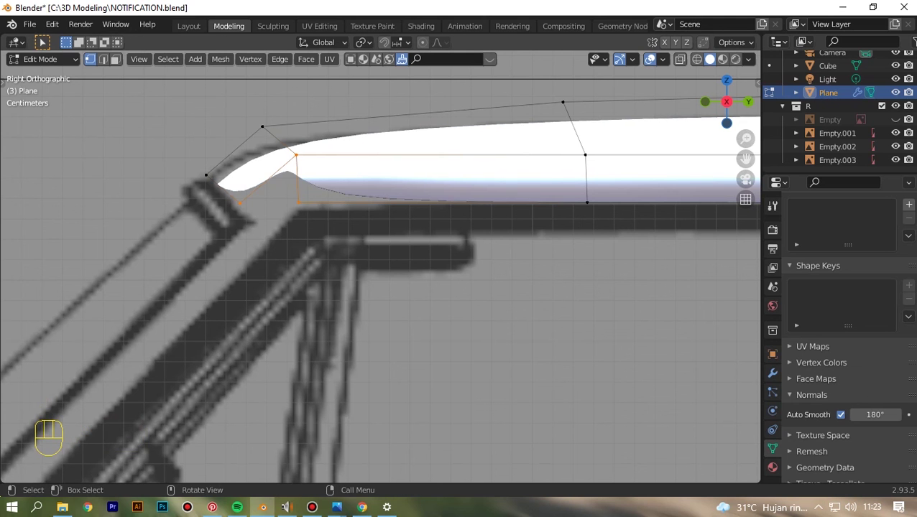
key("f")
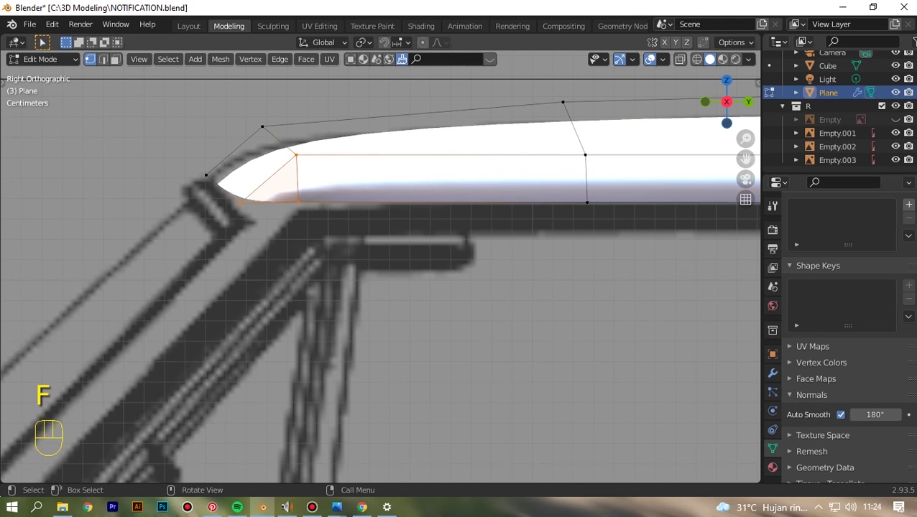
Step: Try filling another face at the roof's front corner and moving its lower front vertex down, undoing both attempts
left_click(240, 203)
key("f")
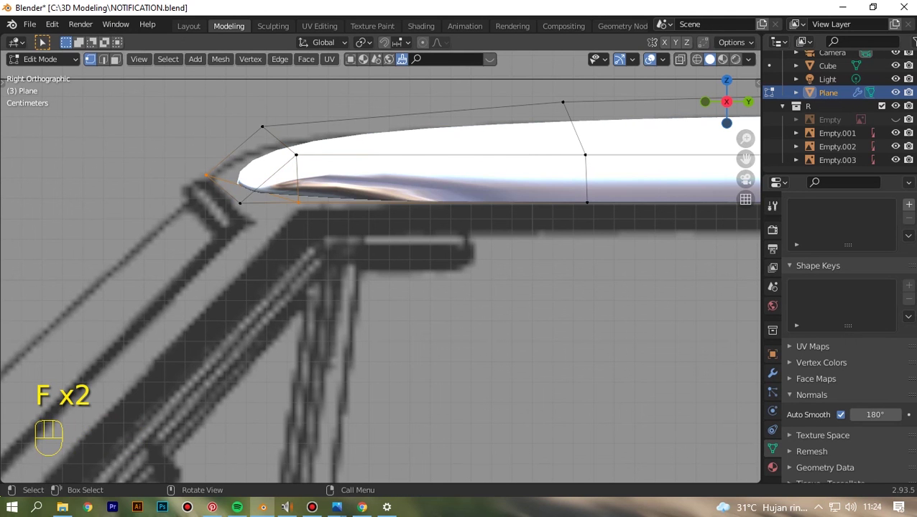
key("ctrl+z")
key("g")
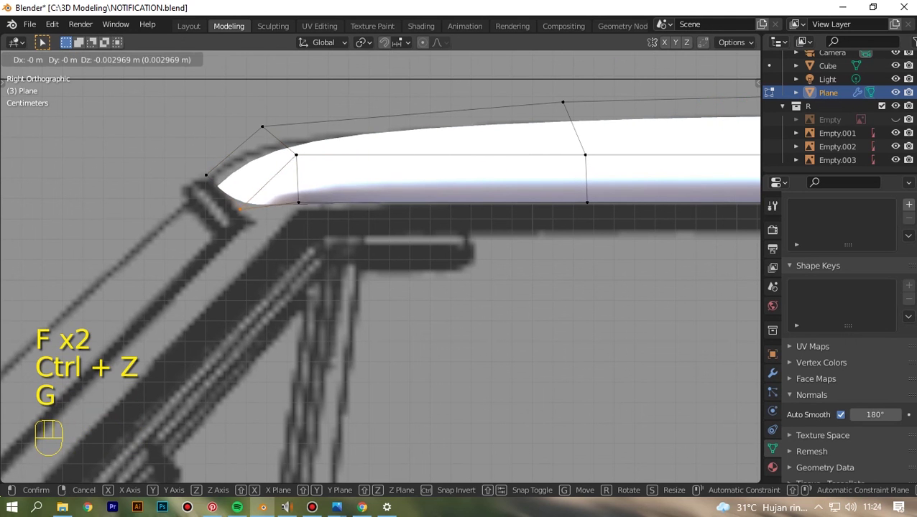
left_click(244, 215)
key("ctrl+z")
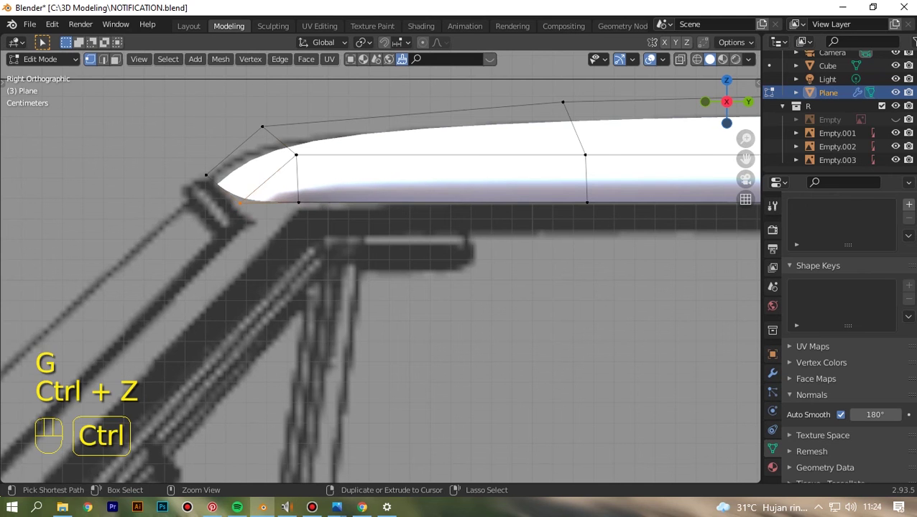
key("ctrl+z")
Step: Compare the roof's front edge and corner with the top blueprint through X-ray in the top view
key("KP_7")
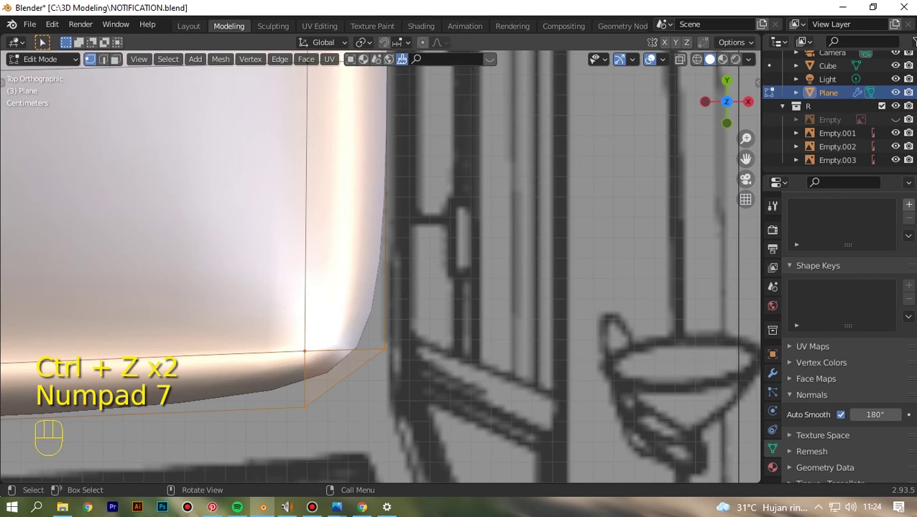
scroll(179, 273, "down", 8)
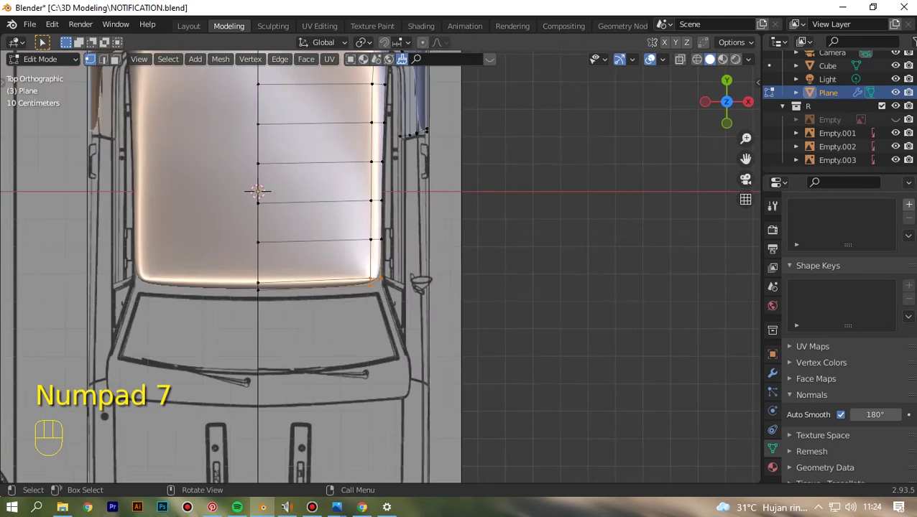
key("alt+z")
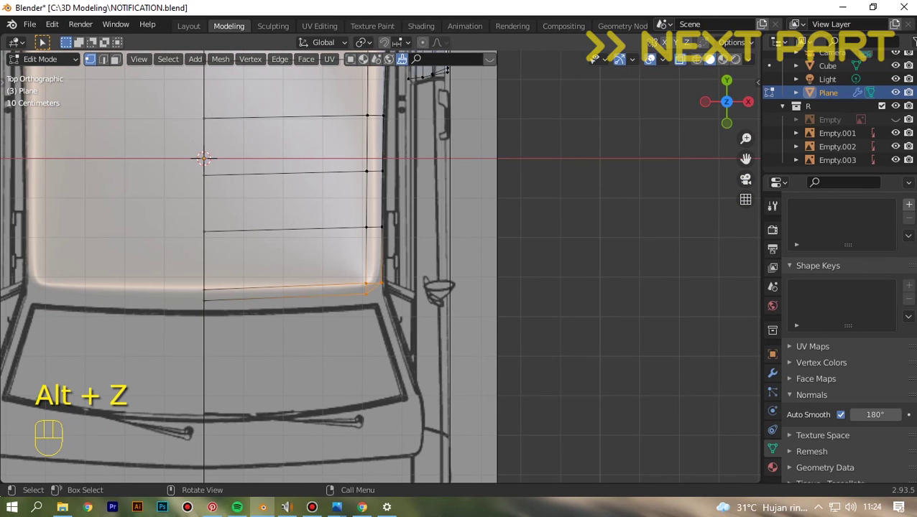